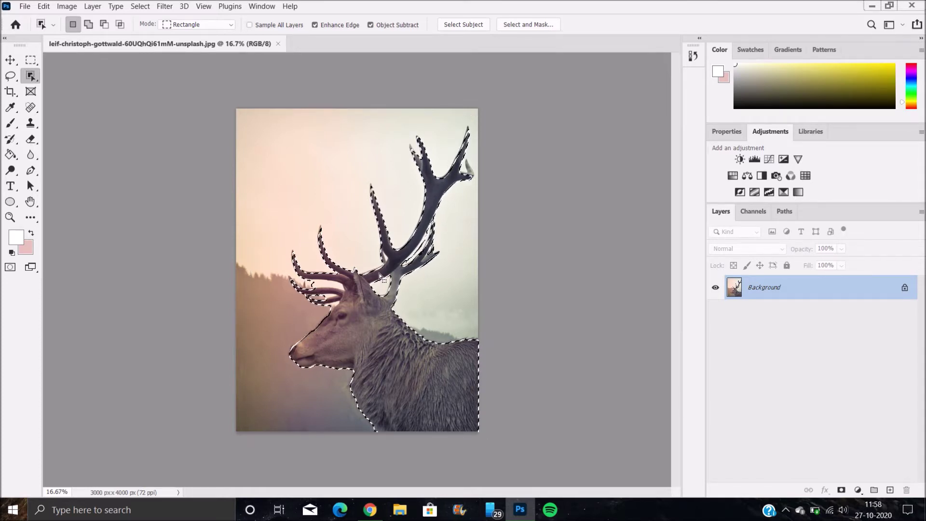
- Subtract the background gap above the second-lowest front antler tine from the deer selection with the Quick Selection tool
left_click(30, 76)
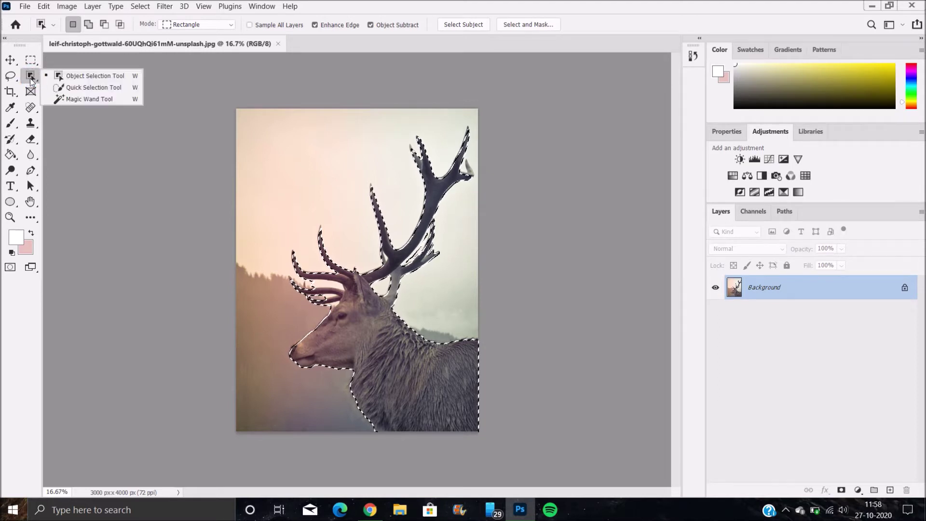
left_click(73, 87)
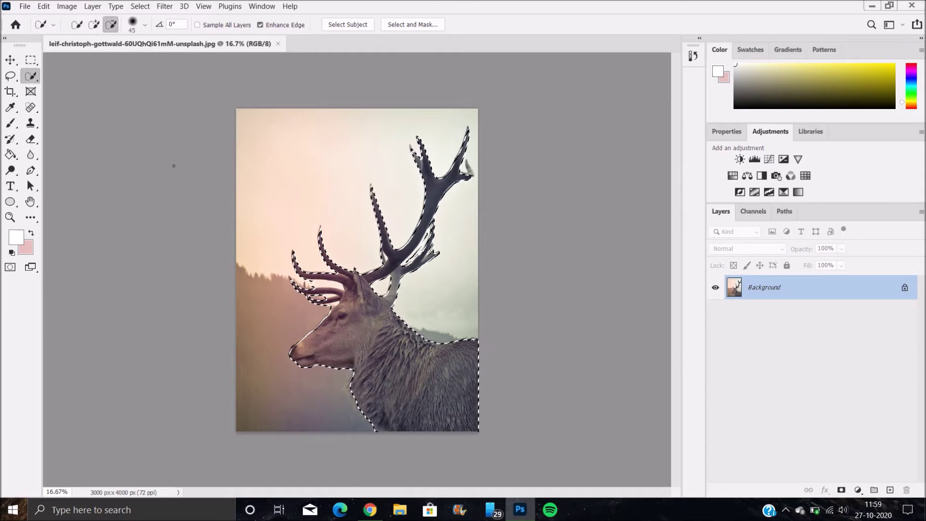
key("ctrl+plus")
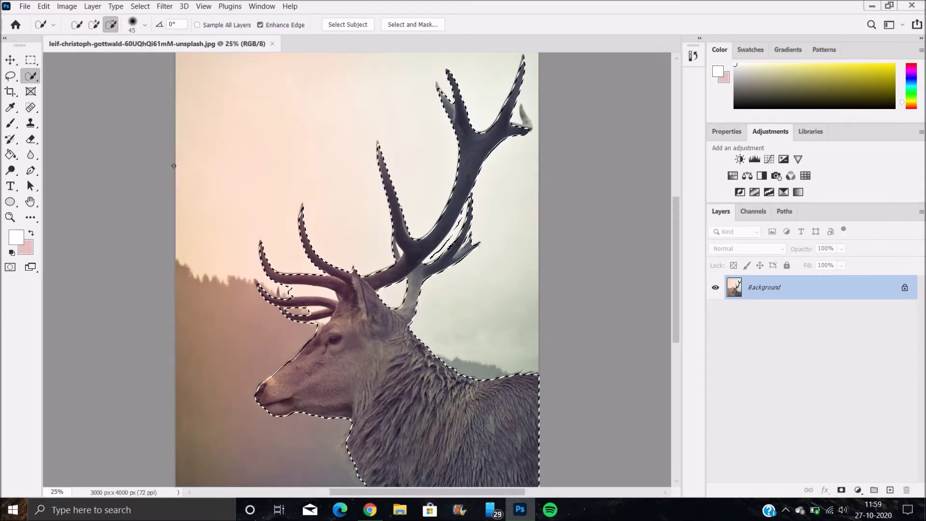
key("ctrl+plus")
key("ctrl+plus")
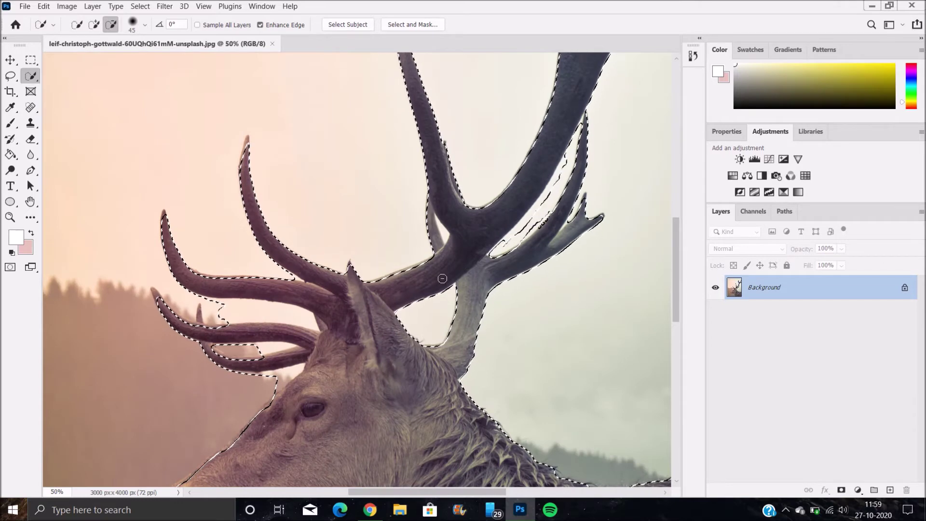
left_click_drag(219, 304, 277, 310)
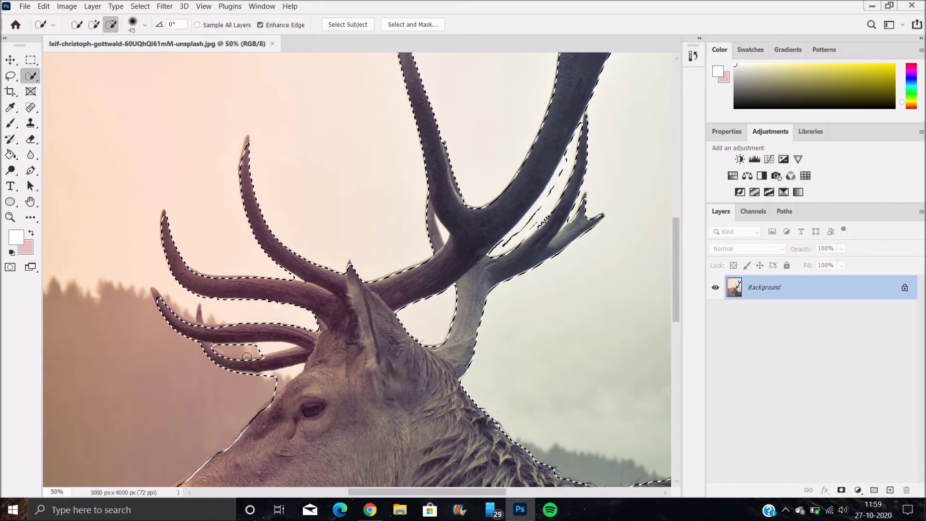
- Reduce the selection brush to size 25 and subtract the background gap between the two lowest front antler tines
left_click_drag(247, 356, 249, 351)
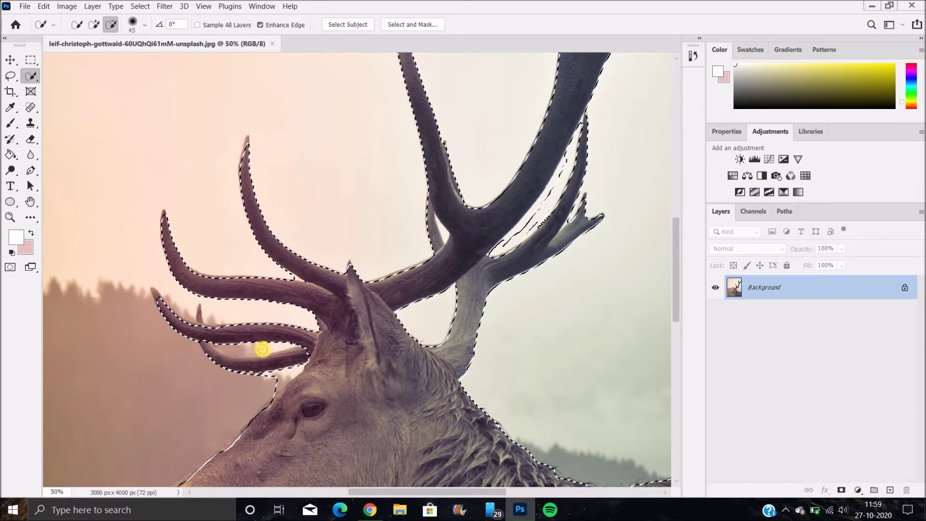
key("ctrl+z")
key("bracketleft")
key("bracketleft")
key("bracketleft")
key("bracketleft")
left_click_drag(263, 349, 287, 349)
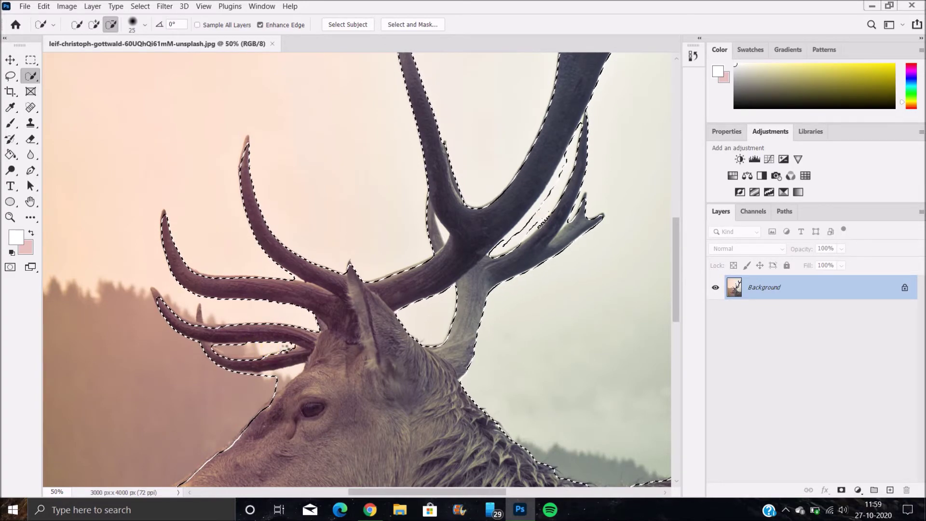
- Subtract the background gaps between the main antler beam and the rear antler, reducing the brush to size 10 for the narrow parts
left_click_drag(565, 168, 548, 200)
left_click(581, 117)
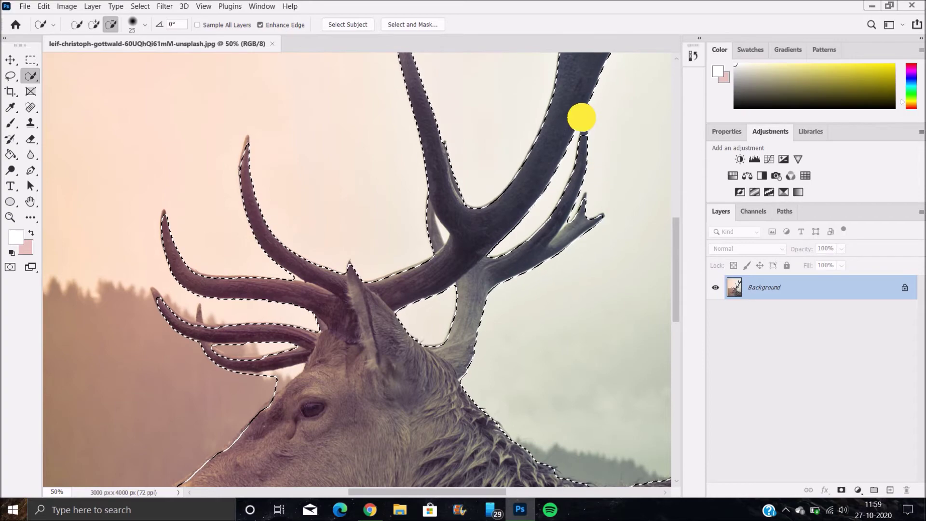
key("bracketleft")
key("bracketleft")
key("bracketleft")
left_click(582, 143)
left_click(447, 236)
- Add the pale missing tines at the top of the main antler to the selection with the size 10 brush
left_click_drag(676, 244, 676, 191)
left_click(94, 24)
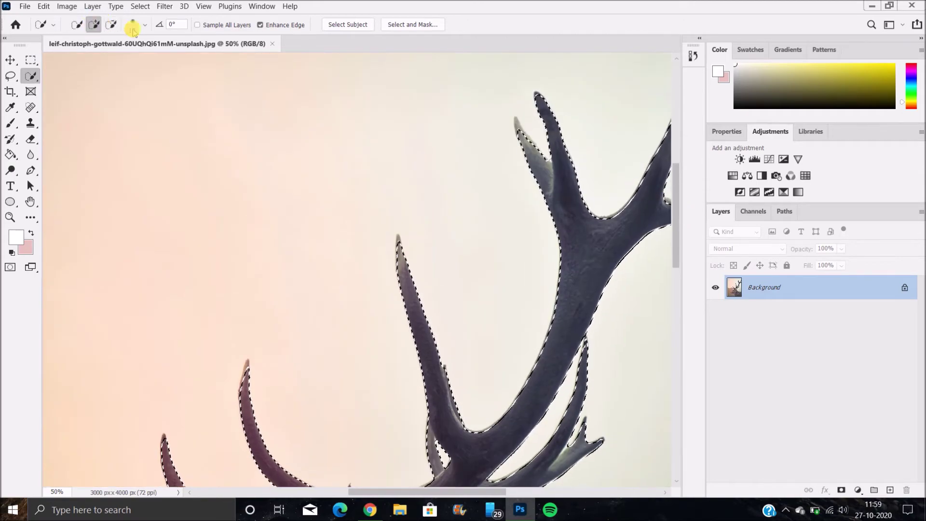
left_click(521, 130)
left_click_drag(459, 491, 484, 491)
mouse_move(586, 200)
left_mouse_down()
mouse_move(600, 212)
mouse_move(580, 221)
left_mouse_up()
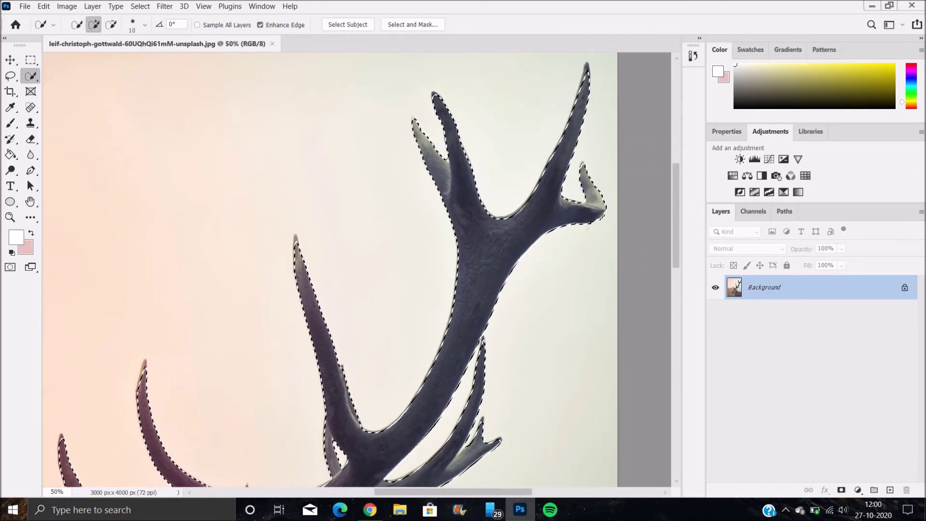
left_click(506, 217)
- Add the face edge from nose to forehead and the lowest front antler tine to the selection
left_click_drag(678, 214, 678, 285)
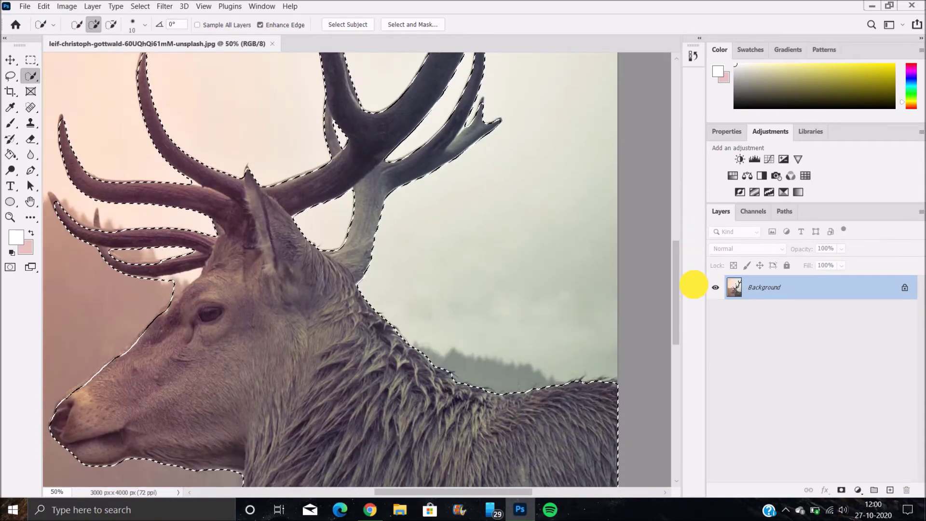
left_click_drag(53, 407, 150, 325)
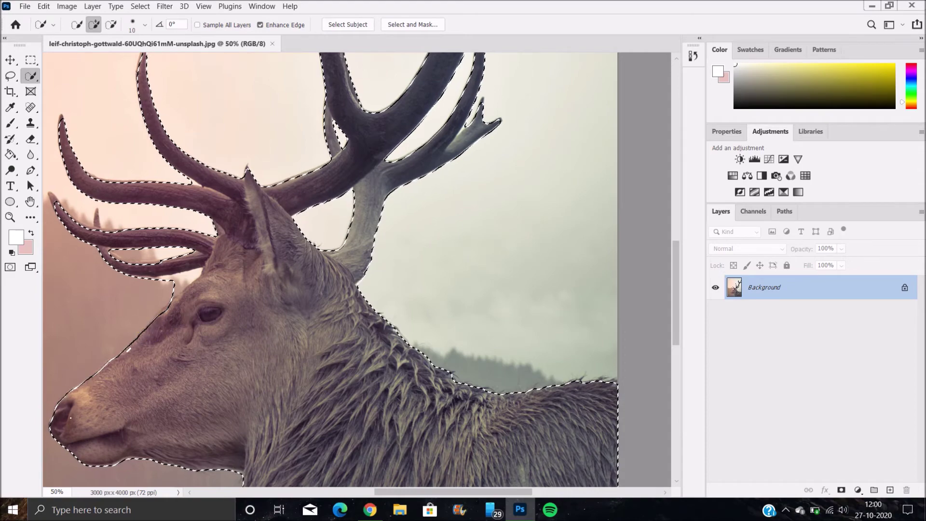
left_click_drag(106, 248, 141, 263)
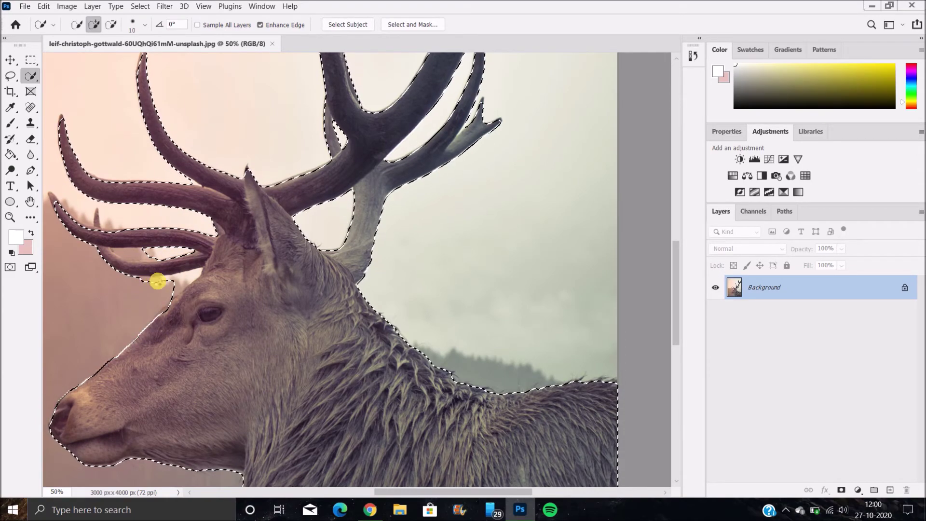
- Subtract the background wedge between the forehead and the lowest tine, and the gap just above that tine
key("alt")
mouse_move(162, 273)
left_mouse_down()
mouse_move(186, 273)
mouse_move(170, 297)
left_mouse_up()
left_click_drag(151, 252, 114, 248)
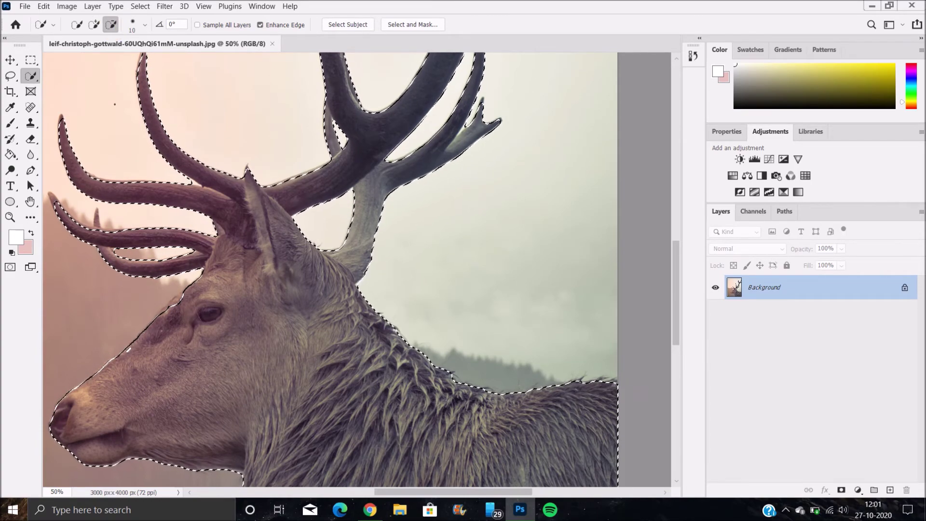
- Add the lower front tine's tip and the small tine point beside it to the selection
left_click(94, 24)
left_click(54, 202)
left_click(94, 221)
- Touch up the selection along the deer's forehead, subtracting stray background and adding the missed edge
key("ctrl+minus")
key("ctrl+minus")
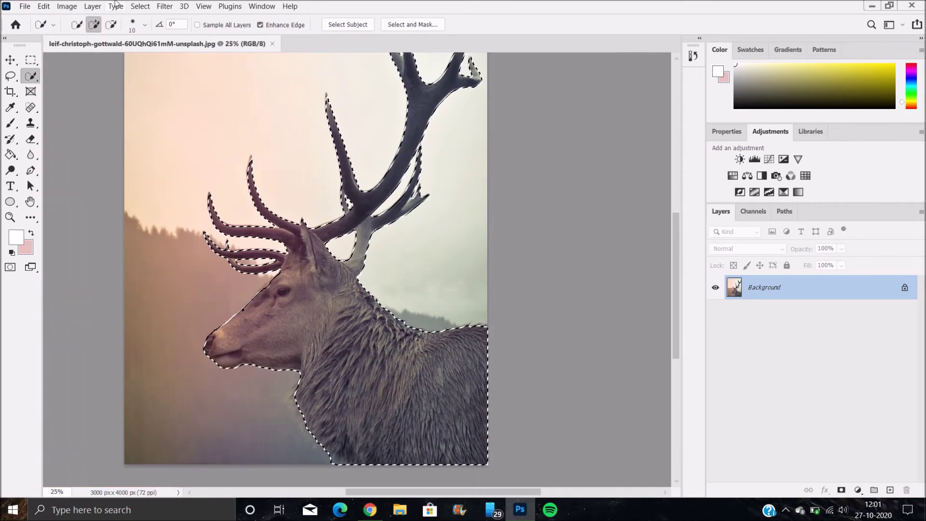
left_click(111, 24)
left_click(266, 290)
left_click(94, 25)
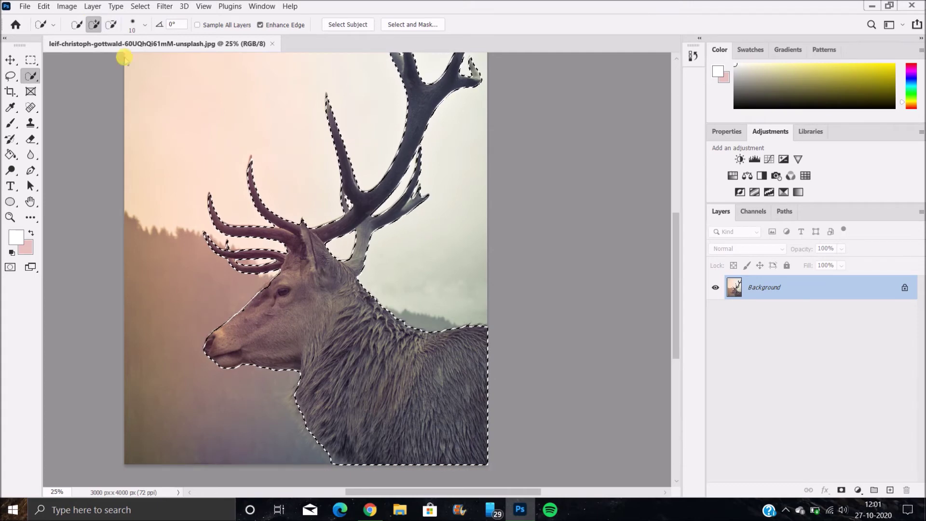
left_click_drag(261, 285, 272, 280)
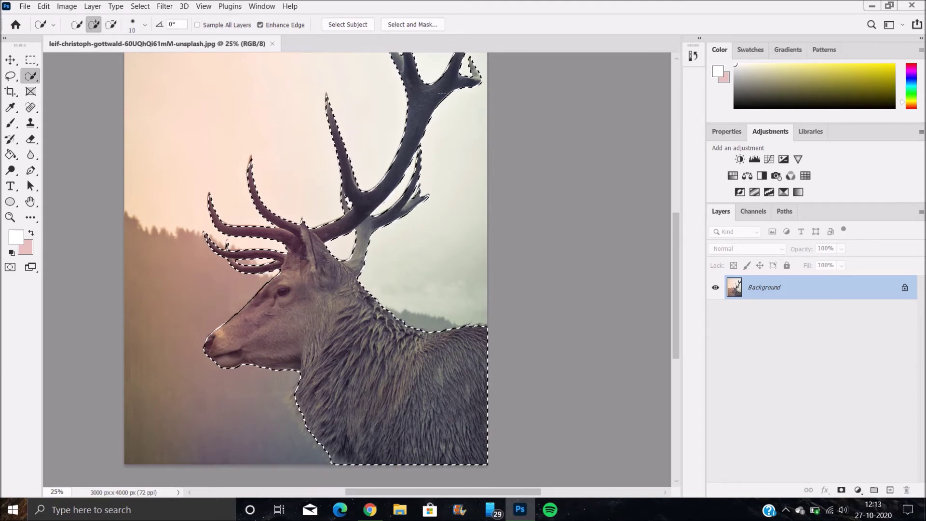
- Open Select and Mask for the deer selection and set the preview transparency to 60%
left_click(403, 23)
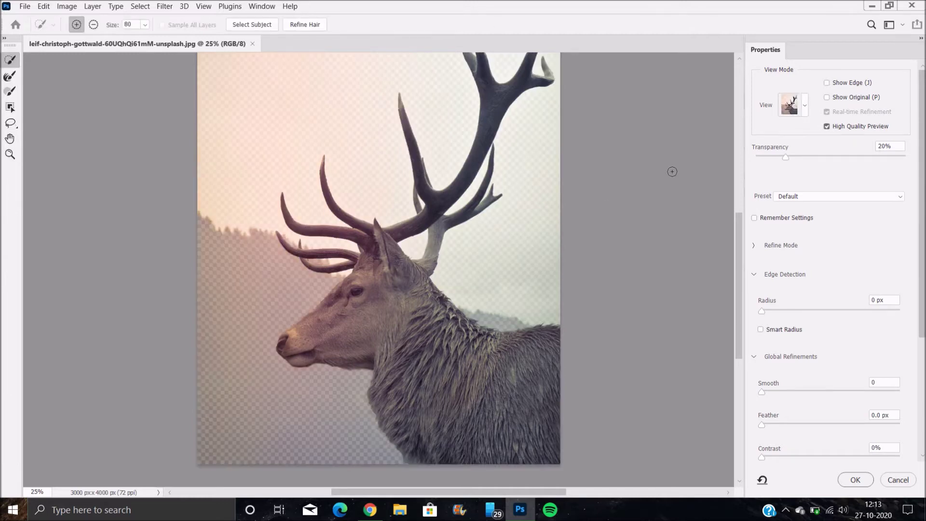
left_click_drag(786, 160, 846, 159)
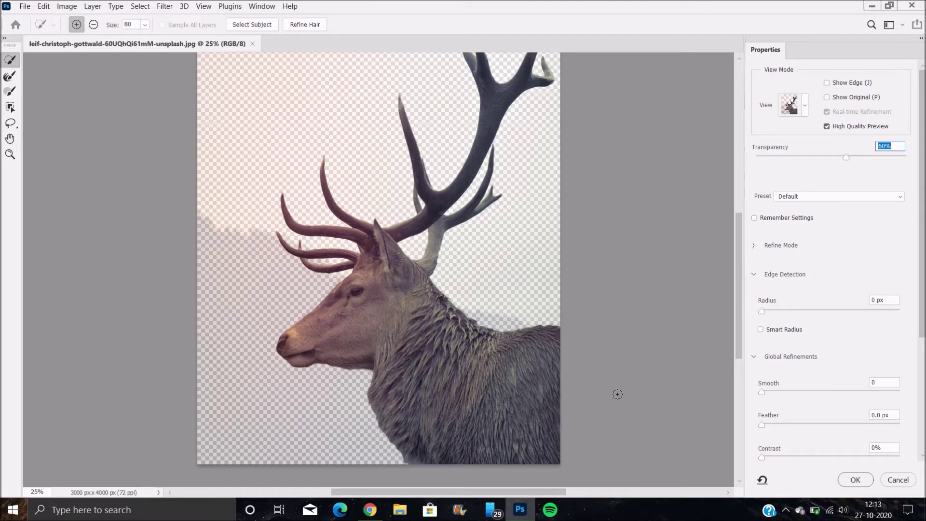
- Refine the fur edges down the chest and along the neck and back with the Refine Edge Brush at size 45
mouse_move(378, 375)
left_mouse_down()
mouse_move(367, 399)
mouse_move(418, 461)
left_mouse_up()
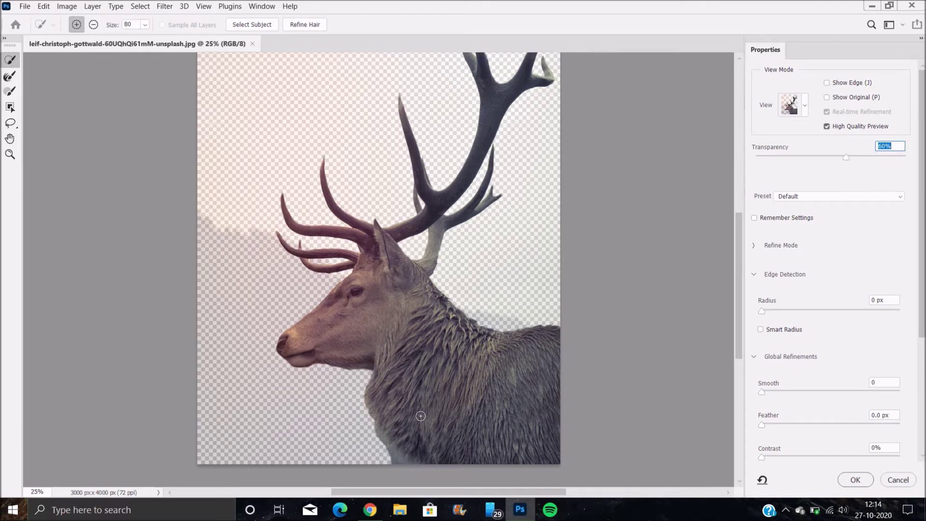
key("z")
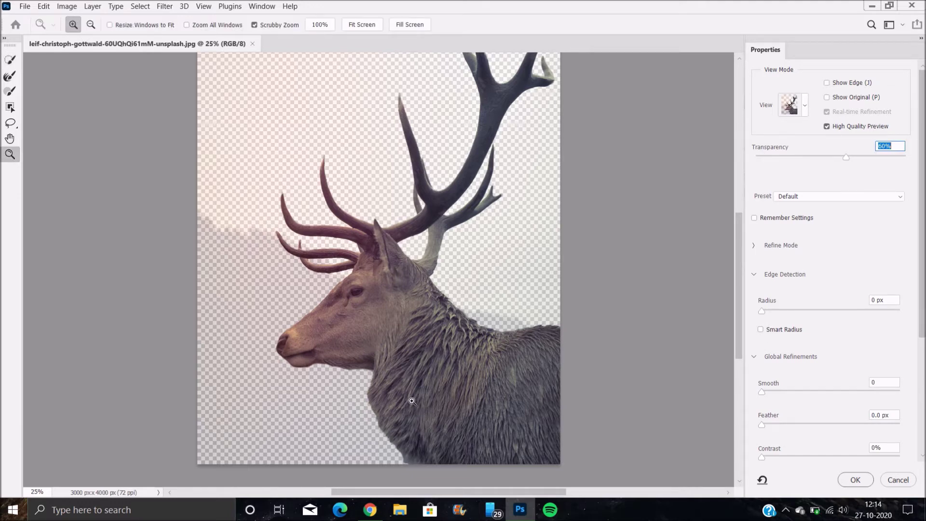
left_click(11, 76)
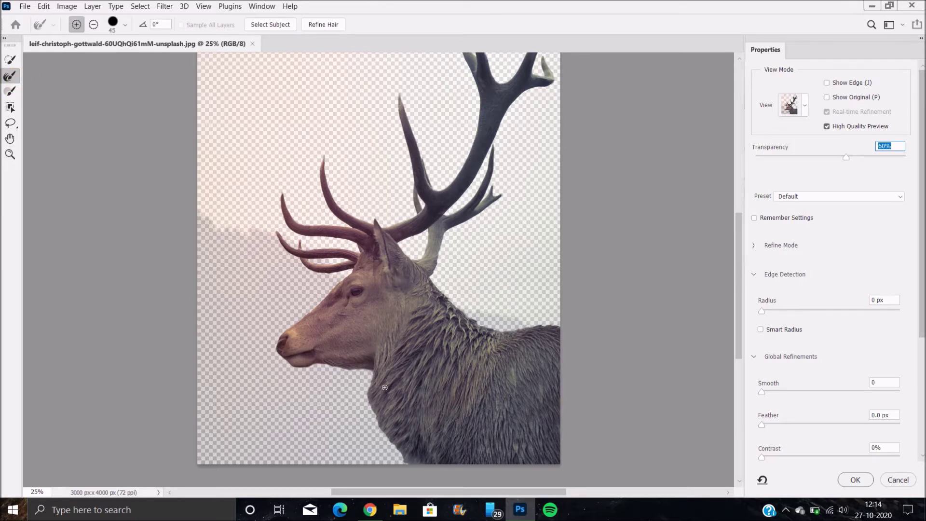
mouse_move(375, 373)
left_mouse_down()
mouse_move(378, 419)
mouse_move(405, 462)
left_mouse_up()
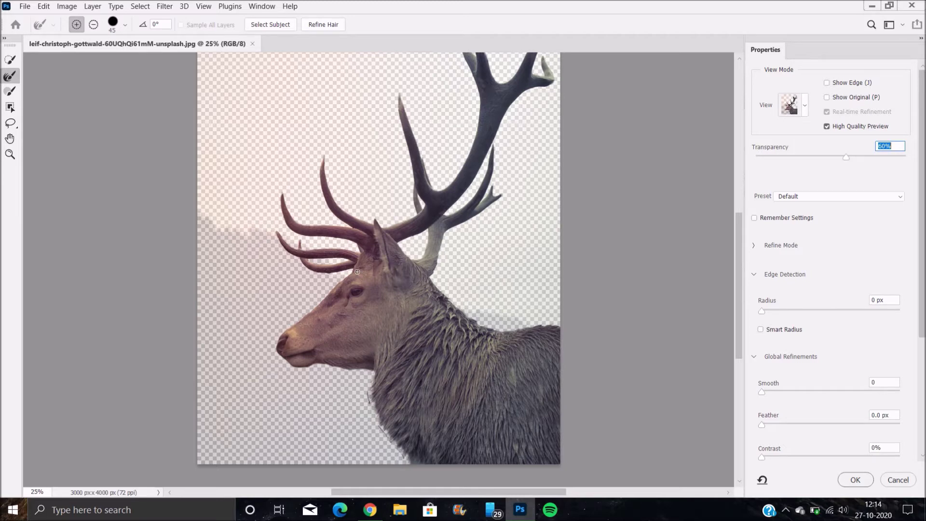
mouse_move(431, 278)
left_mouse_down()
mouse_move(444, 302)
mouse_move(482, 326)
mouse_move(568, 328)
left_mouse_up()
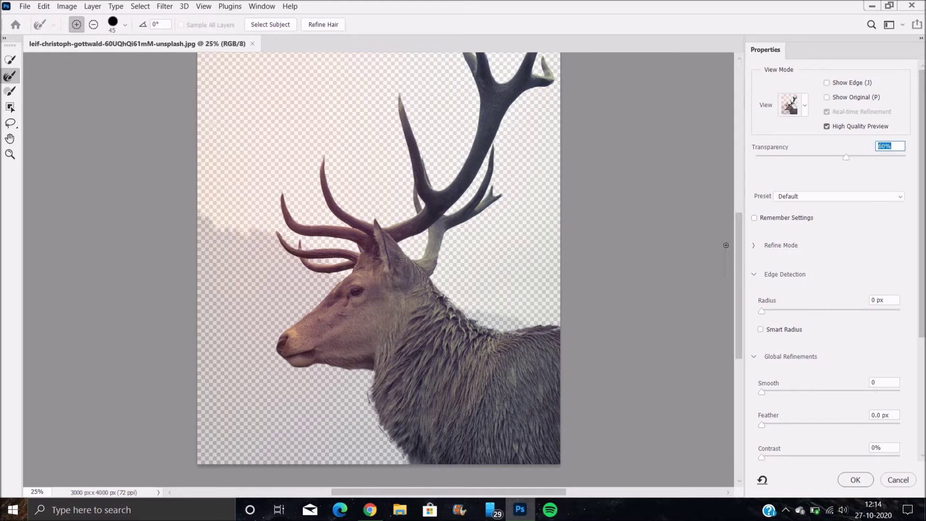
- Refine the edges at the rear antler's base, under the jaw and along the upper antler tine
left_click_drag(740, 249, 737, 221)
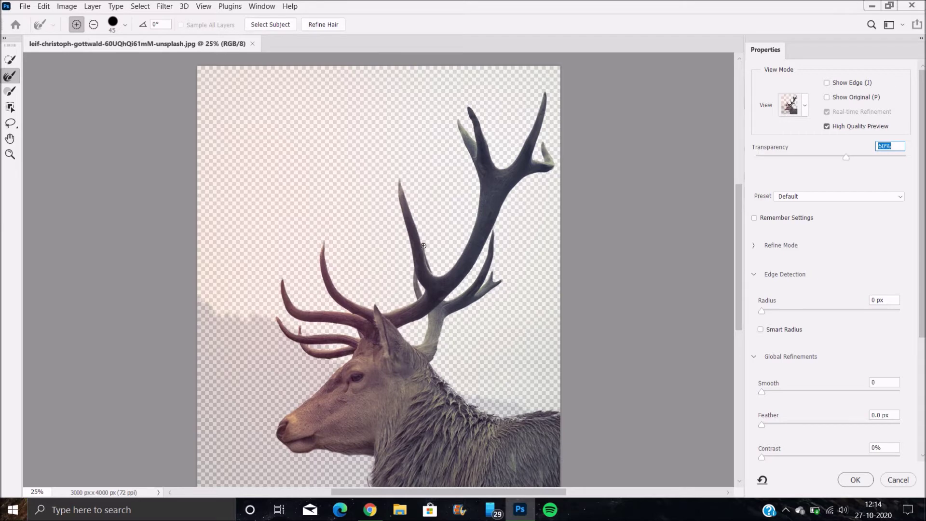
mouse_move(438, 326)
left_mouse_down()
mouse_move(431, 359)
mouse_move(436, 321)
left_mouse_up()
left_click_drag(326, 448, 386, 449)
left_click_drag(472, 114, 482, 153)
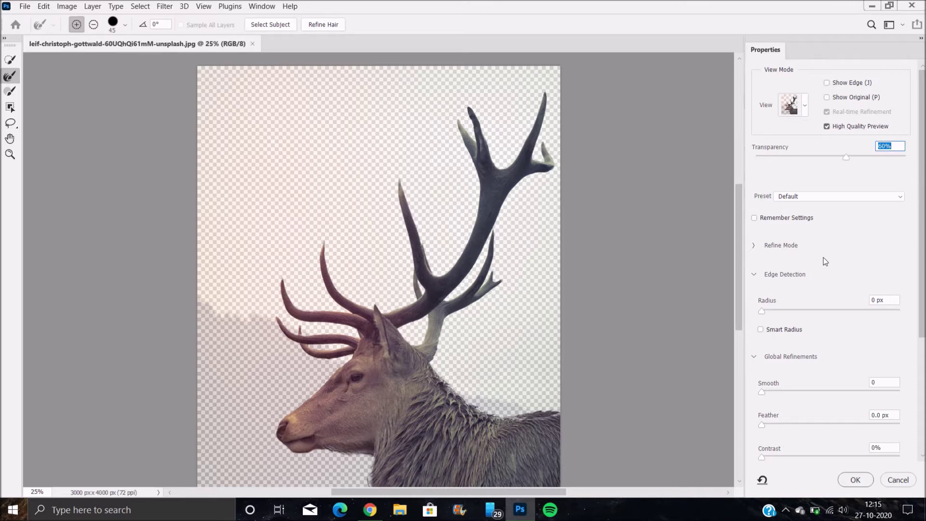
- Try an edge detection radius of 1 px and a contrast of 4%, then return the contrast to 0%
mouse_move(739, 244)
left_mouse_down()
mouse_move(742, 285)
mouse_move(726, 238)
left_mouse_up()
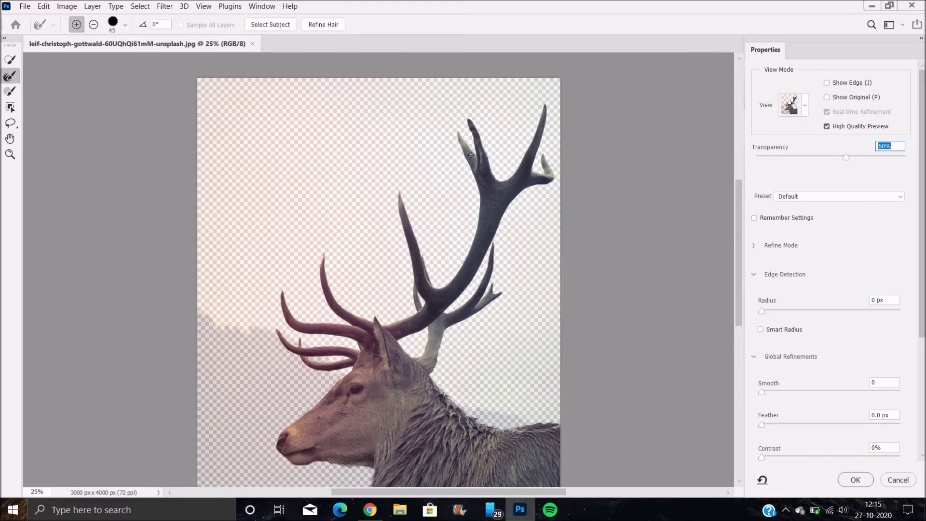
left_click_drag(736, 262, 768, 311)
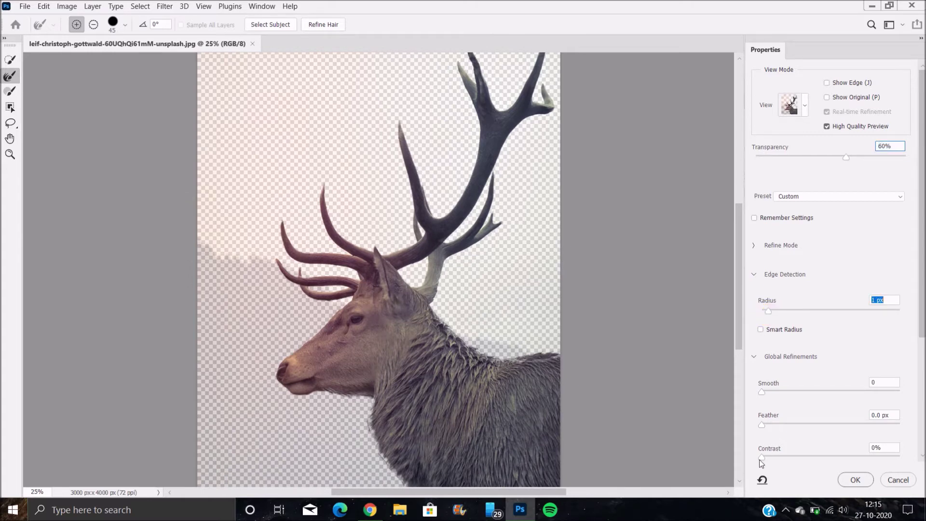
left_click_drag(764, 457, 768, 456)
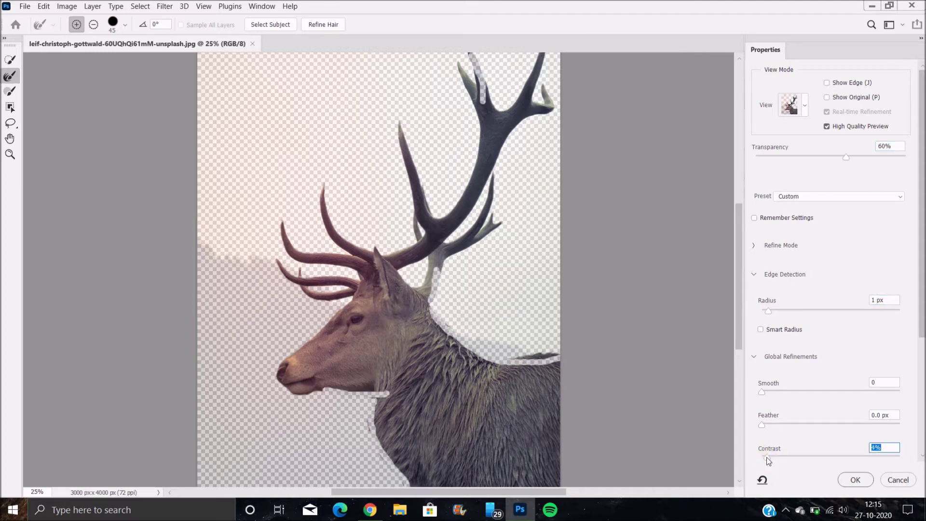
left_click_drag(768, 458, 758, 462)
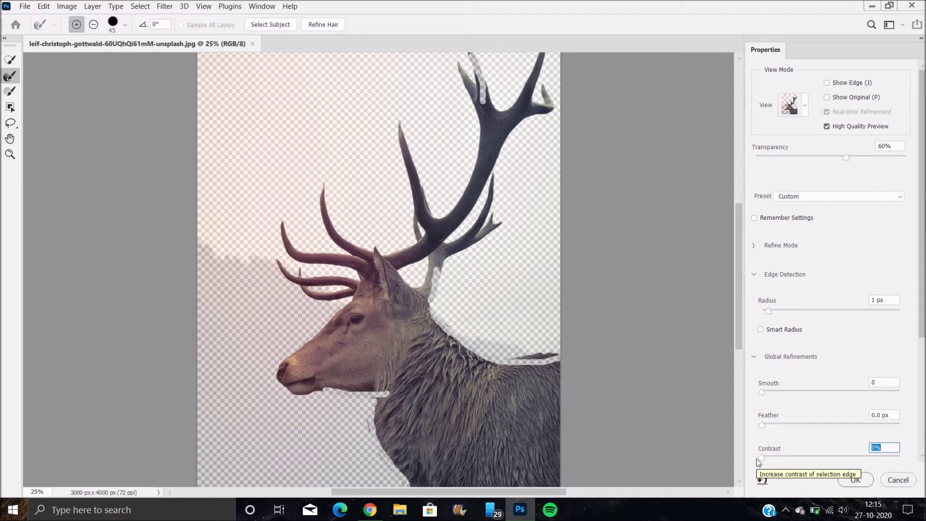
- Set the refined selection's output to New Layer with Layer Mask
left_click_drag(922, 330, 922, 456)
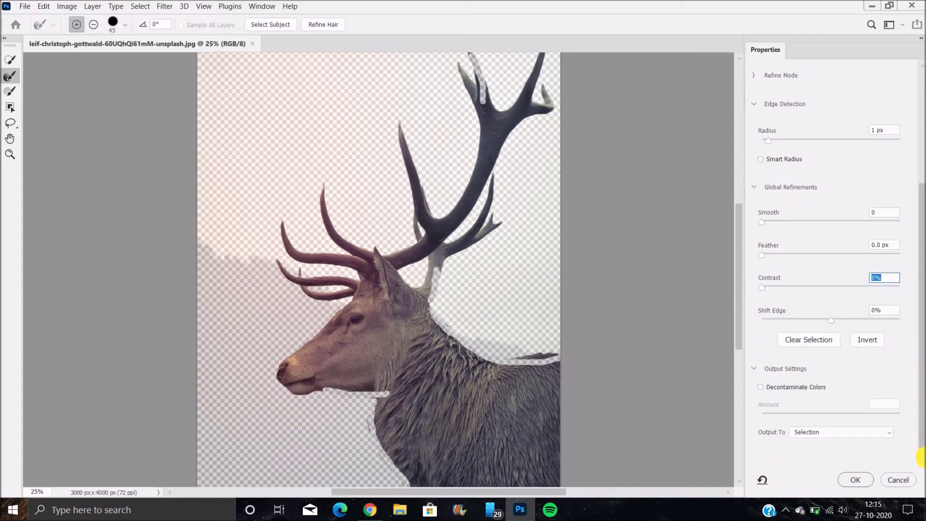
left_click(852, 432)
left_click(855, 467)
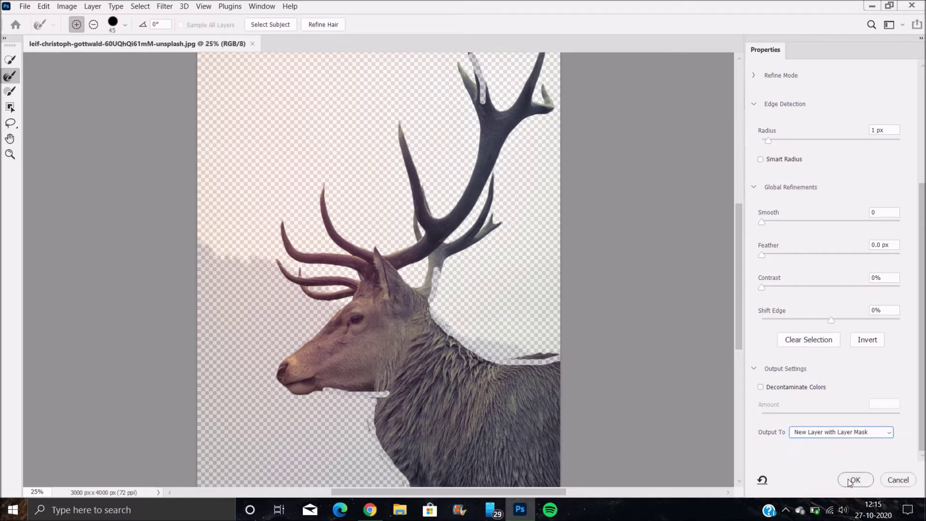
- Set the edge detection radius back to 0 px
scroll(814, 303, "up", 5)
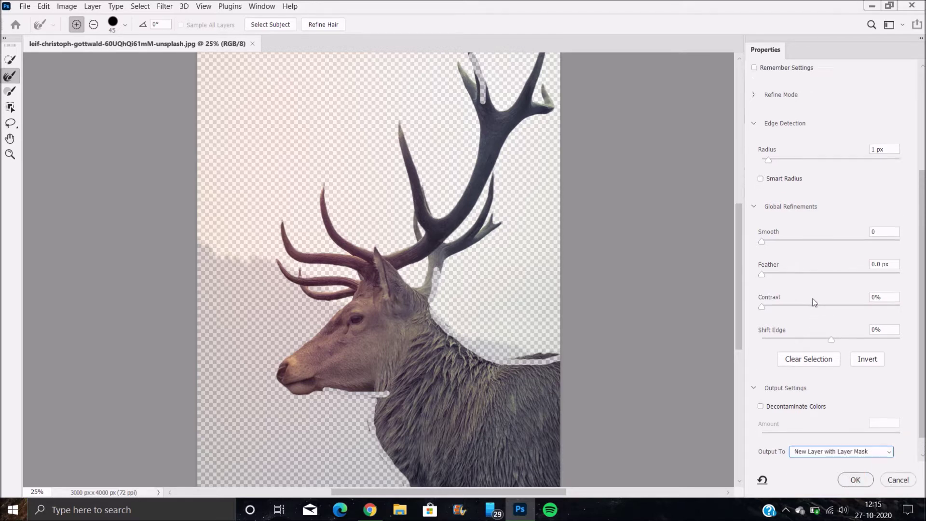
left_click_drag(767, 237, 734, 239)
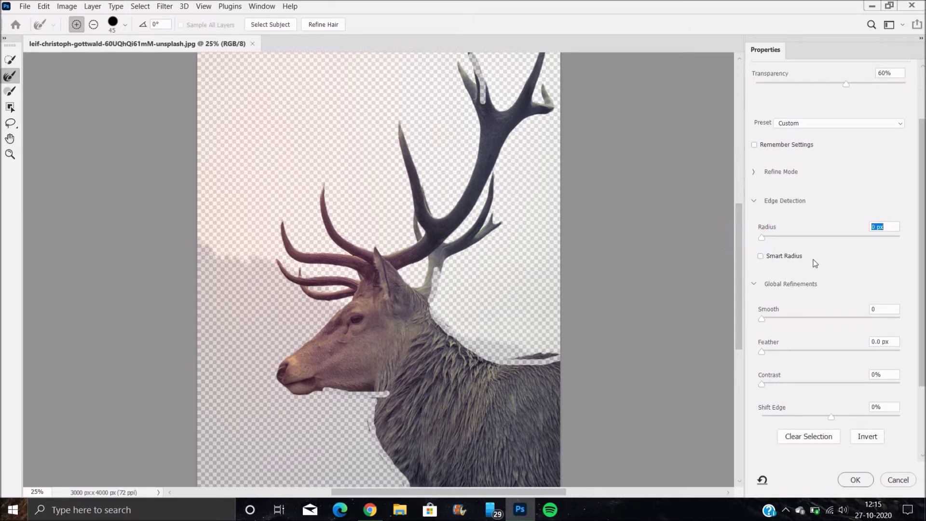
scroll(784, 386, "down", 1)
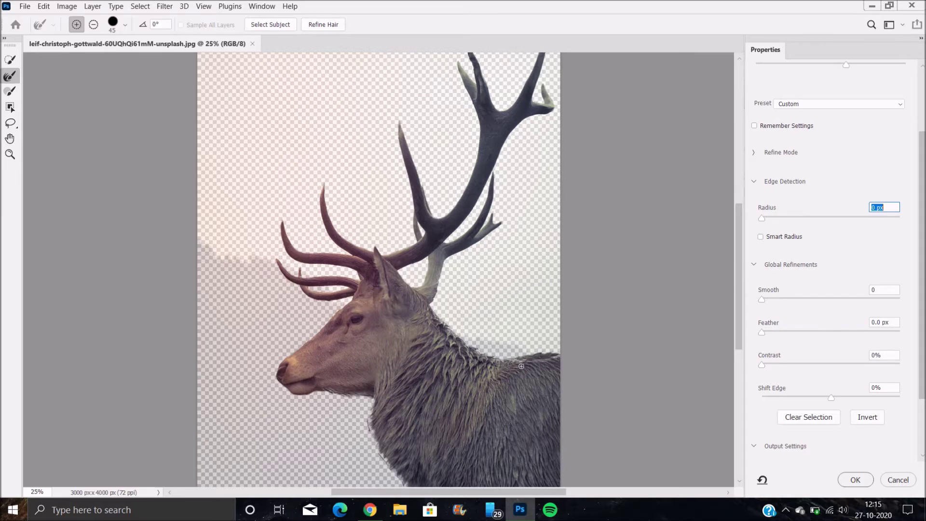
- Refine the selection edge along the deer's back and output the selection as a new layer with a layer mask
left_click_drag(521, 358, 525, 358)
mouse_move(538, 354)
left_mouse_down()
mouse_move(564, 357)
mouse_move(562, 381)
left_mouse_up()
left_click_drag(924, 298, 924, 388)
left_click(919, 393)
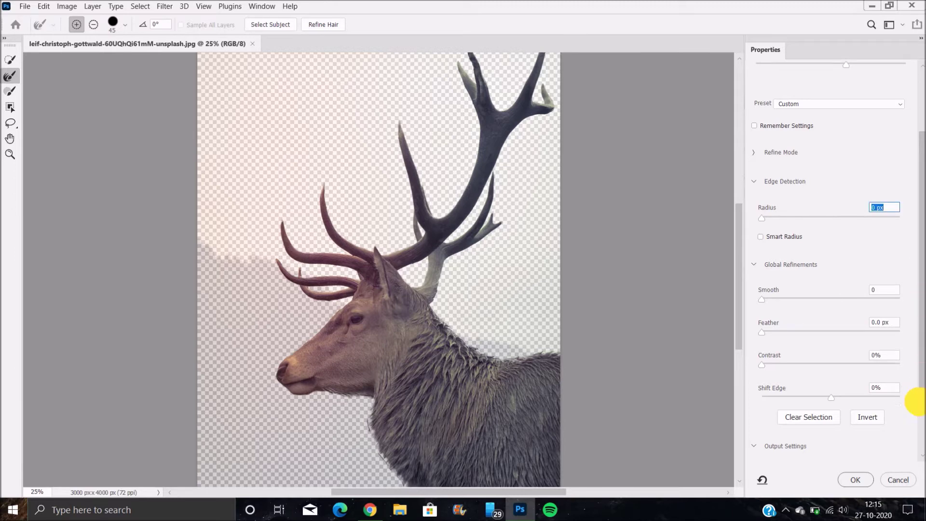
left_click_drag(920, 388, 919, 436)
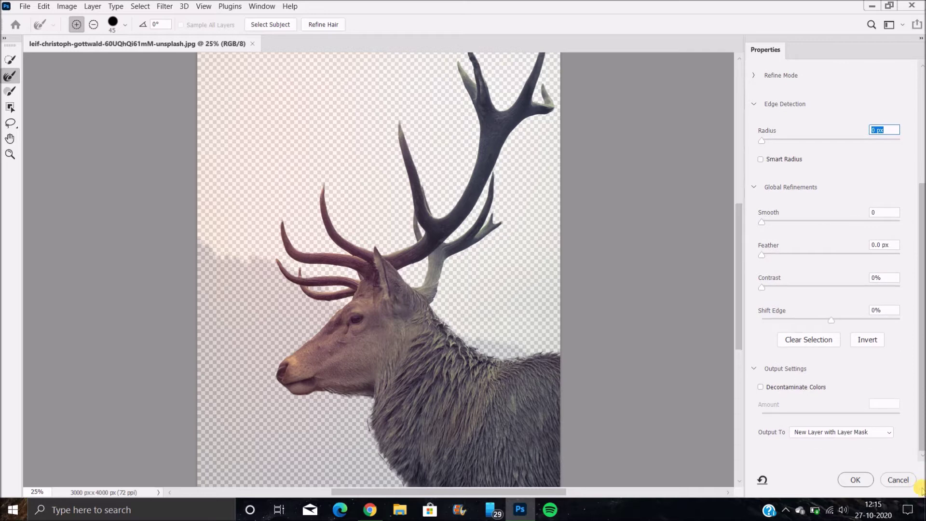
left_click(856, 480)
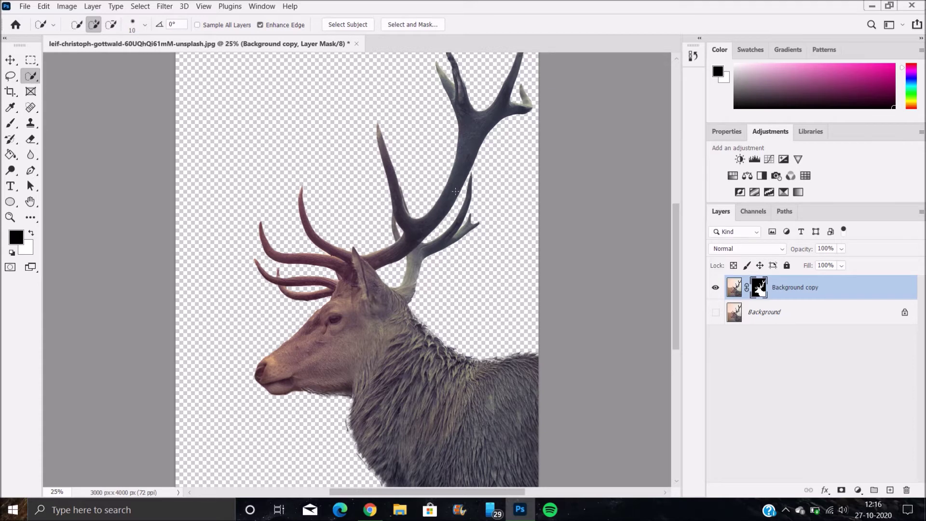
- Show the Background layer and subtract the deer's head and body from the selection with a polygonal lasso outline, keeping the antlers
left_click(715, 312)
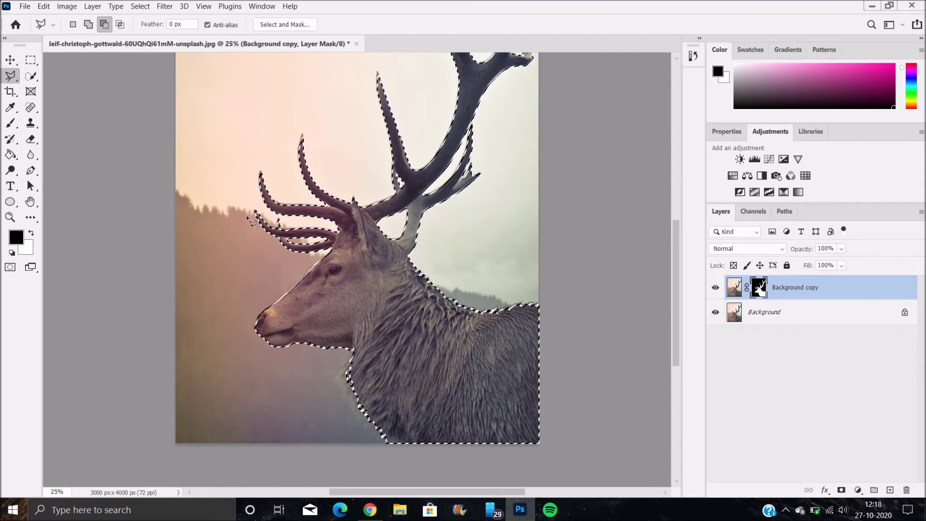
left_click(332, 248)
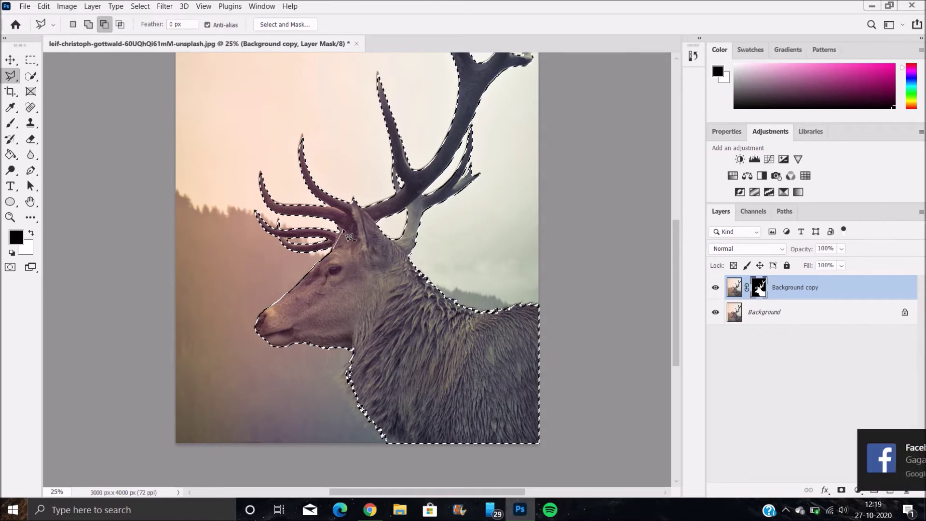
left_click(343, 228)
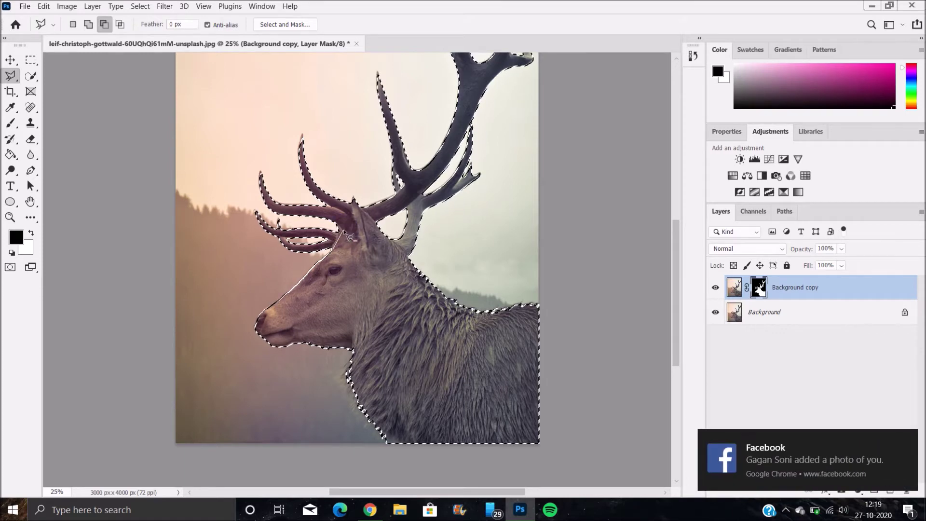
left_click(357, 226)
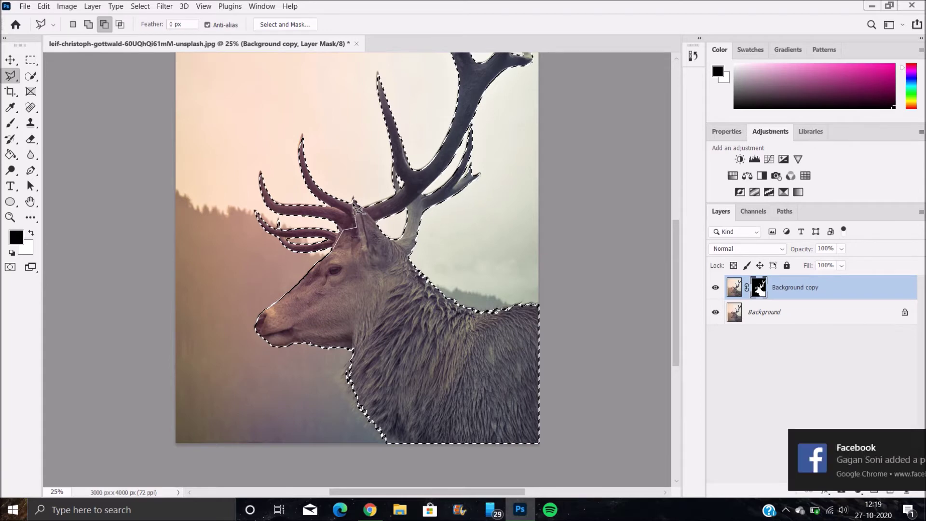
left_click(353, 204)
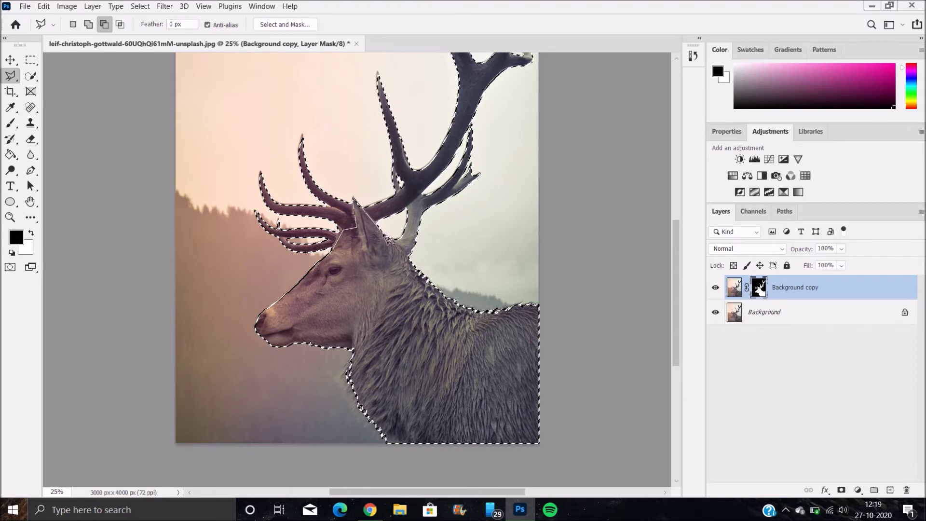
left_click(384, 234)
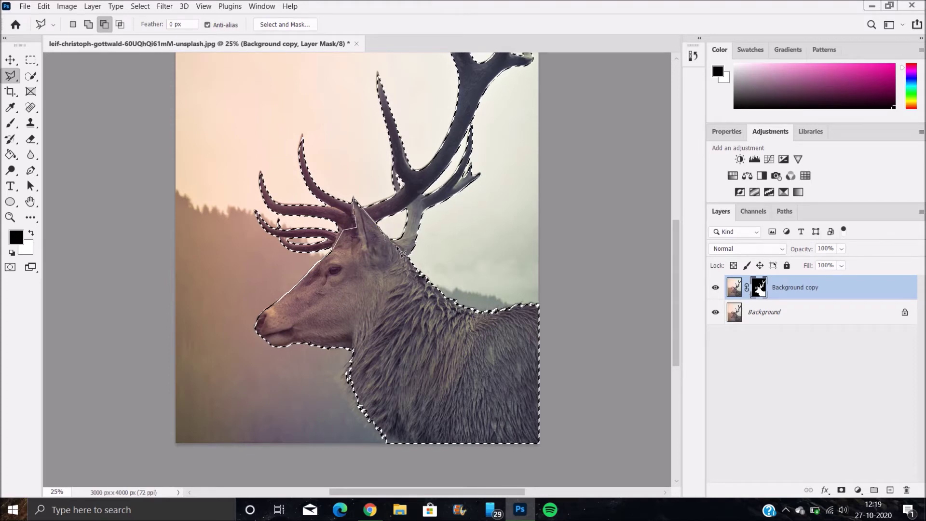
left_click(408, 259)
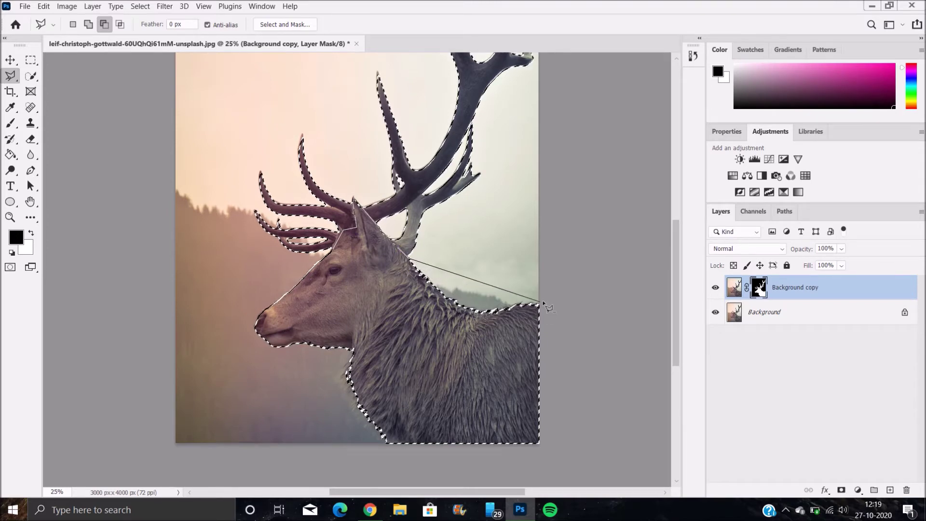
left_click(453, 318)
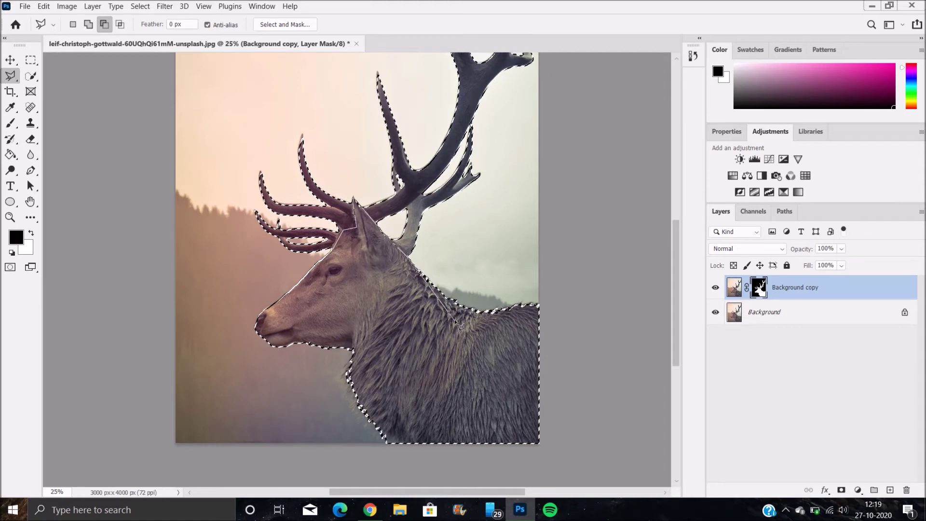
left_click(549, 306)
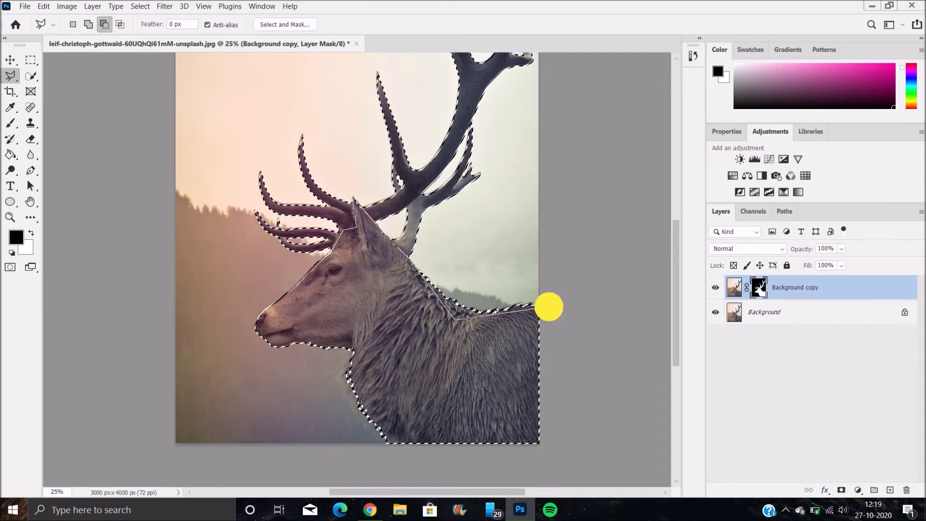
left_click(553, 451)
left_click(338, 467)
left_click(154, 448)
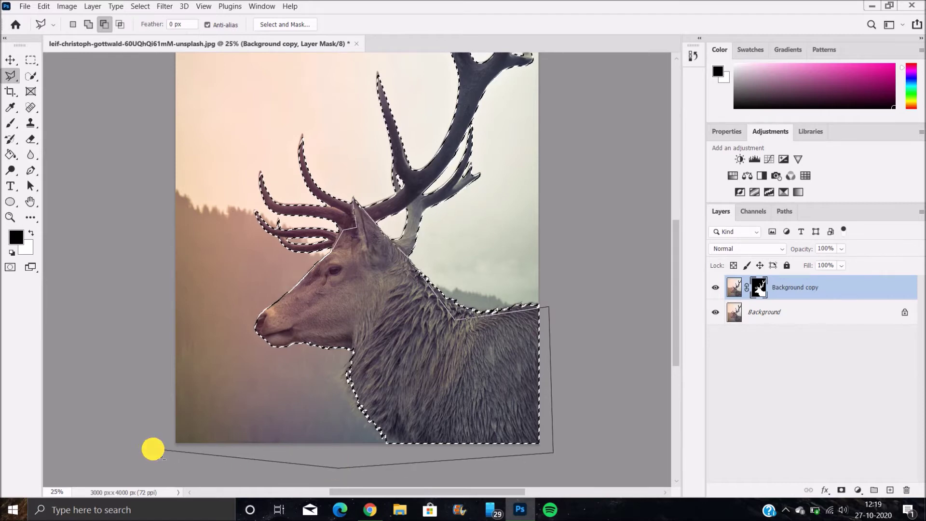
left_click(164, 302)
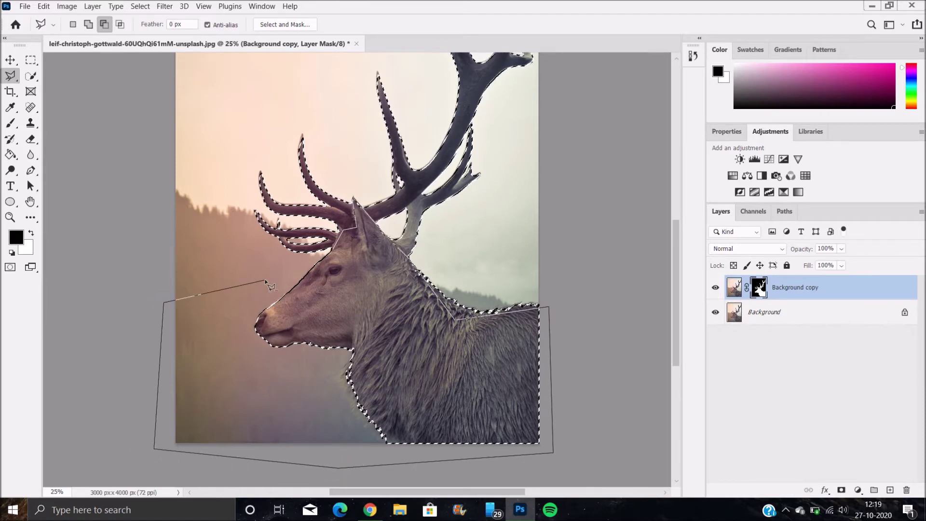
left_click(334, 250)
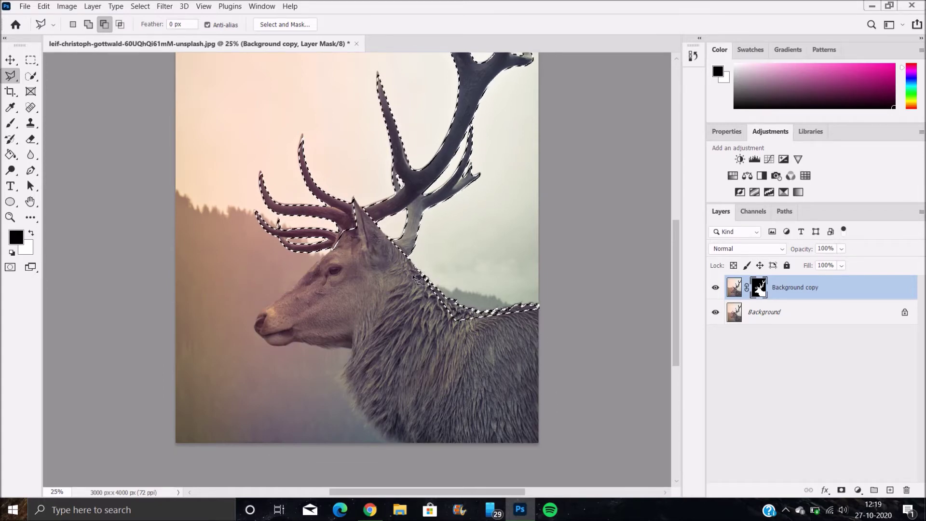
- Subtract the leftover strip along the deer's back from the selection with the Quick Selection tool
left_click(8, 77)
left_click(28, 56)
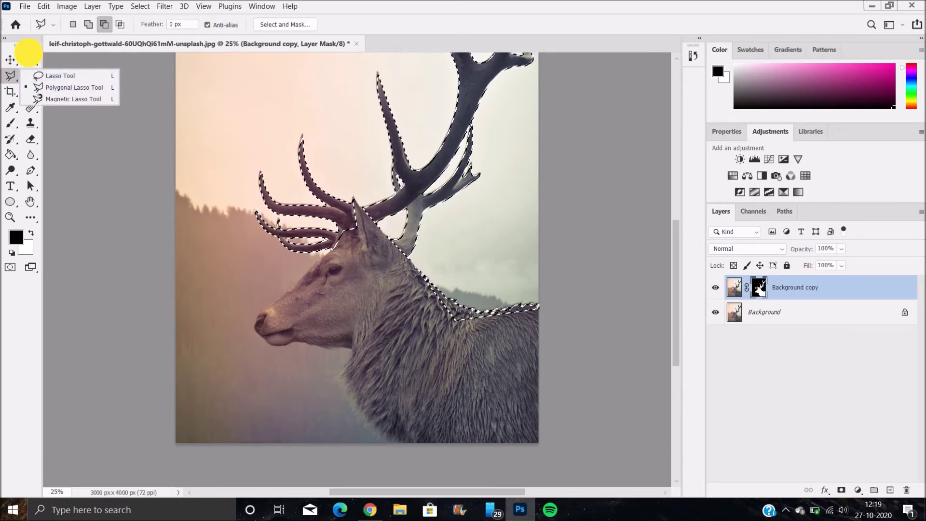
right_click(31, 76)
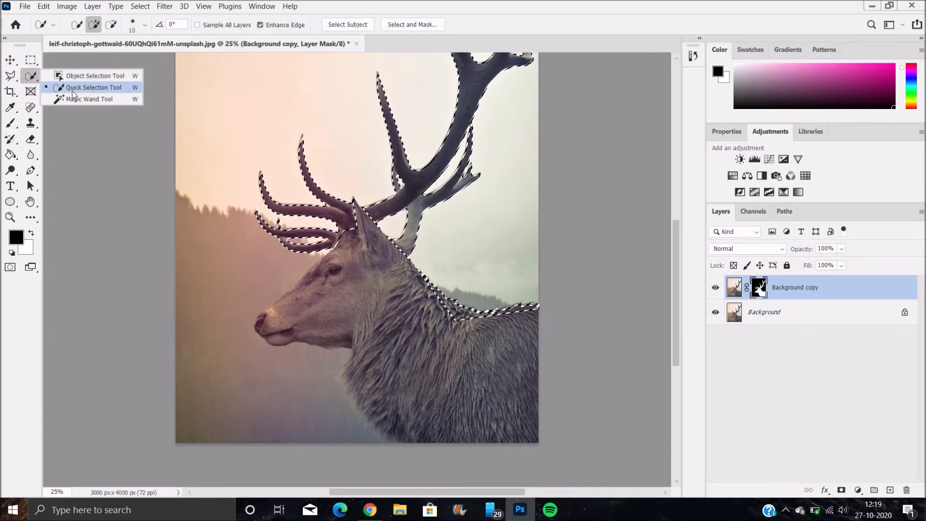
left_click(73, 88)
left_click(112, 25)
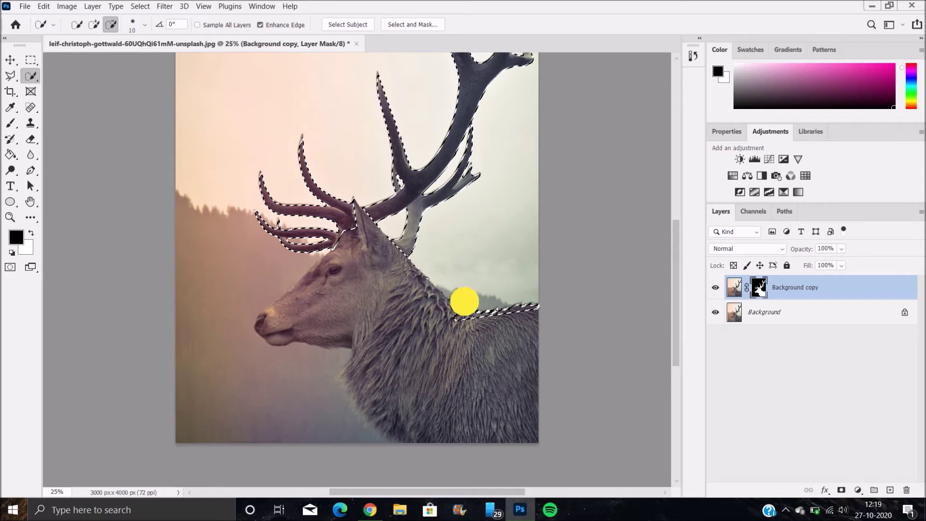
mouse_move(458, 318)
left_mouse_down()
mouse_move(518, 312)
mouse_move(495, 303)
left_mouse_up()
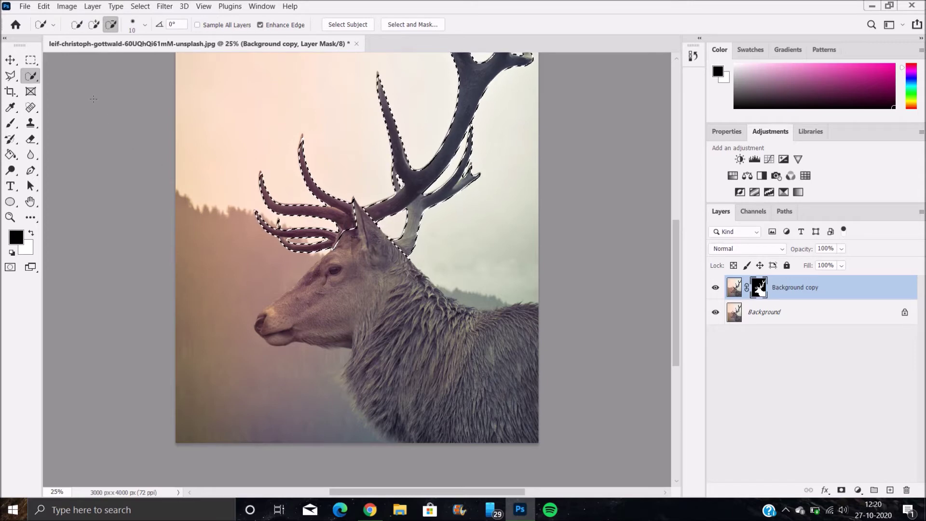
left_click(93, 24)
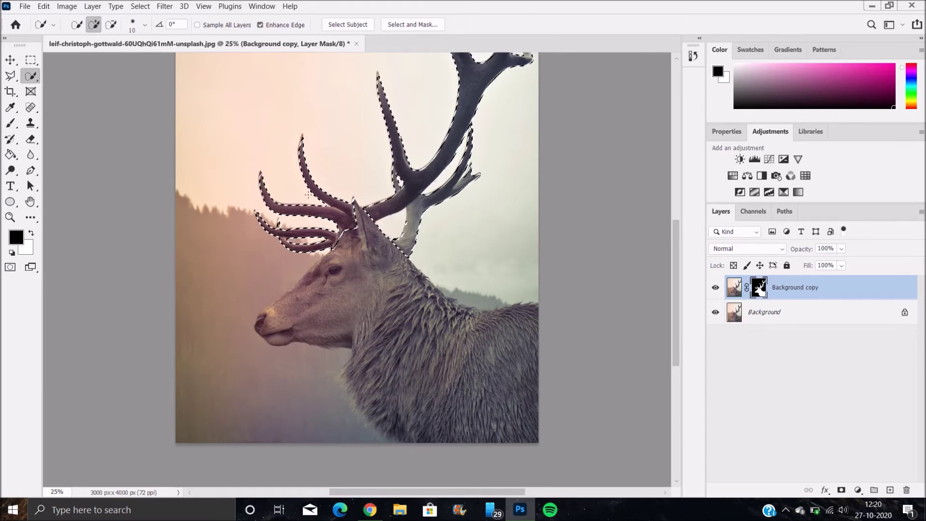
left_click(110, 24)
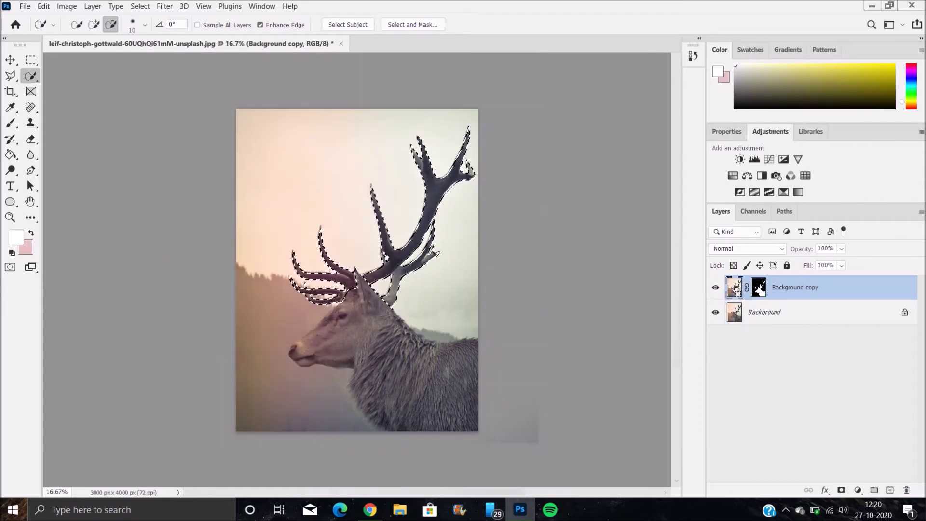
- Copy the selected antlers to a new layer and place that layer in a new collapsed group
key("ctrl+shift+alt+n")
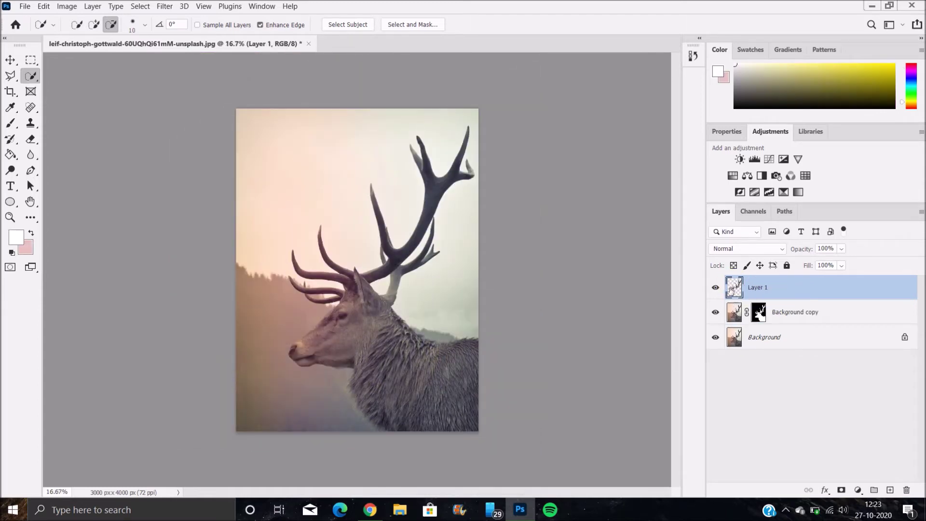
right_click(766, 287)
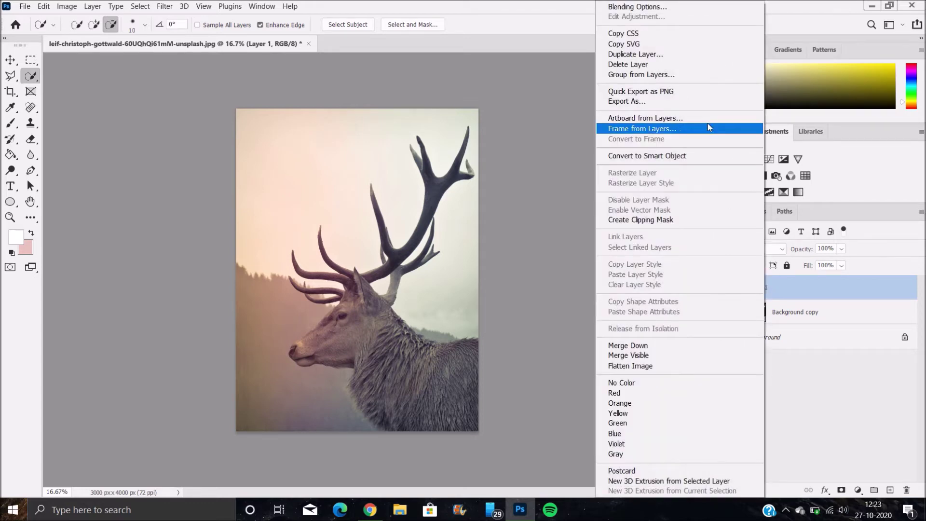
left_click(702, 75)
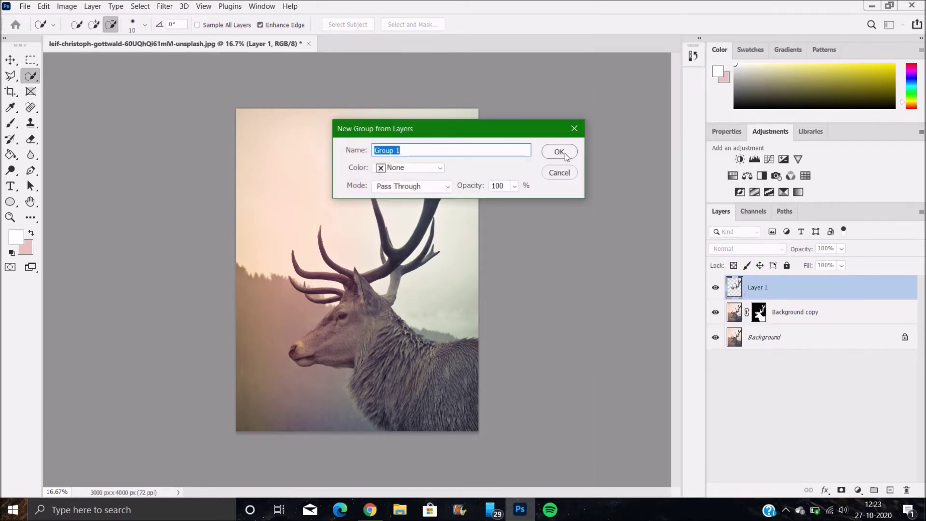
left_click(549, 150)
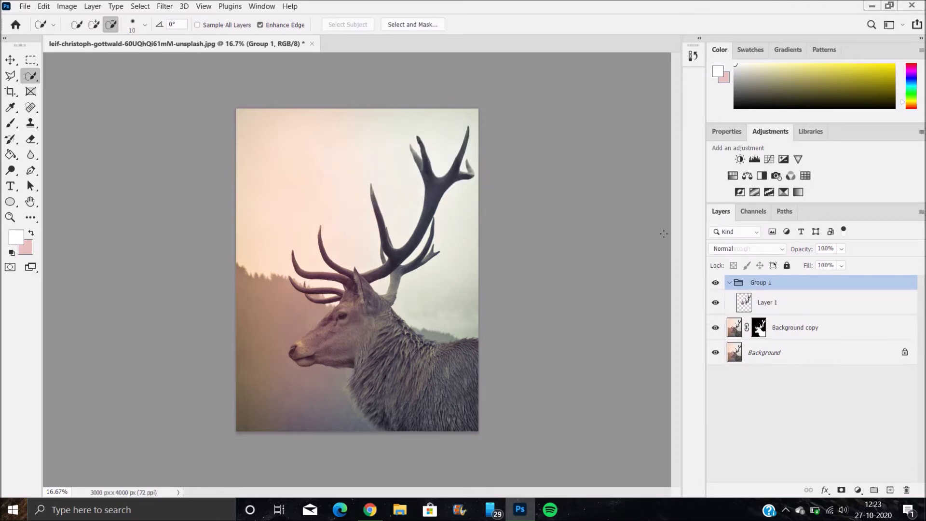
left_click(729, 282)
- Add a Color Lookup adjustment above the Background layer and apply the Moonlight.3DL 3D LUT
left_click(785, 326)
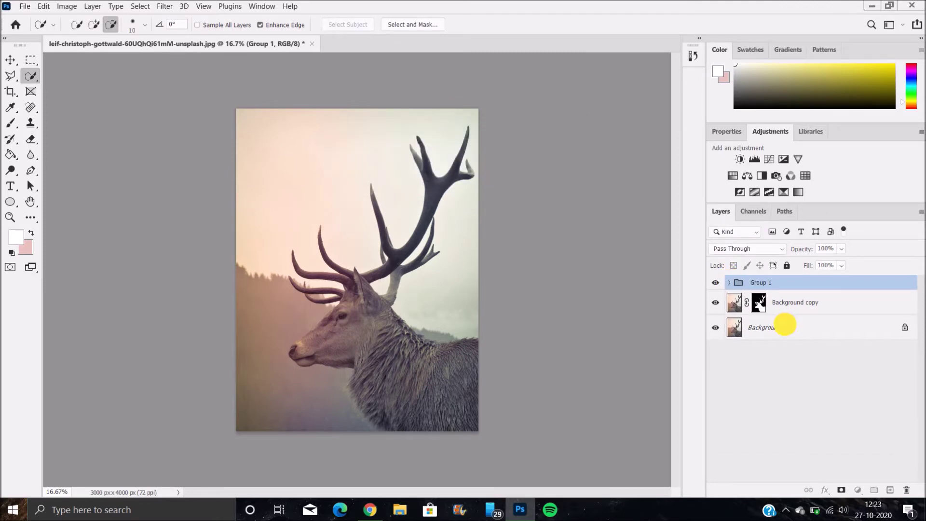
left_click(858, 489)
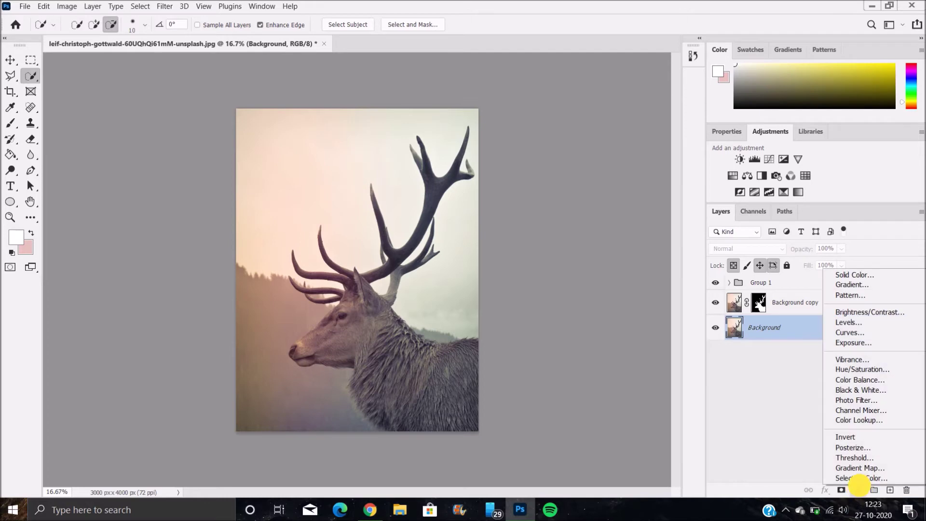
left_click(864, 419)
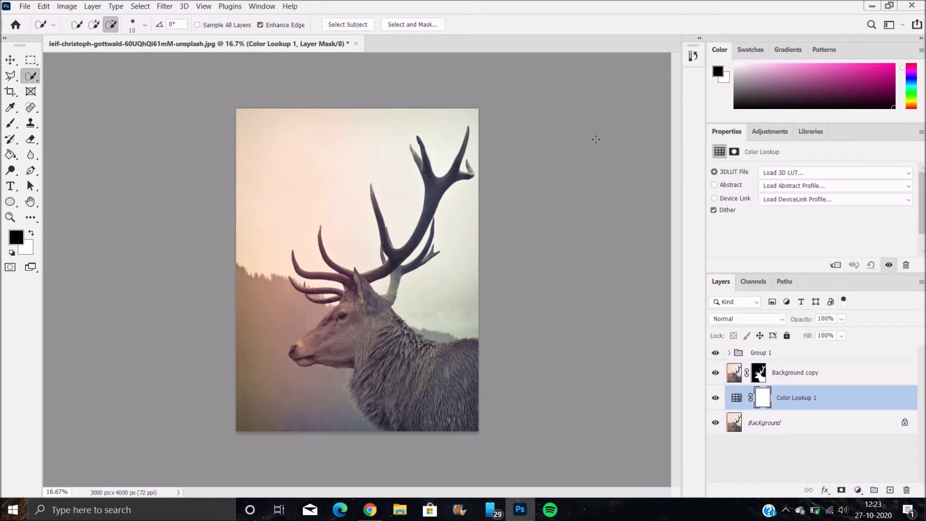
left_click(787, 174)
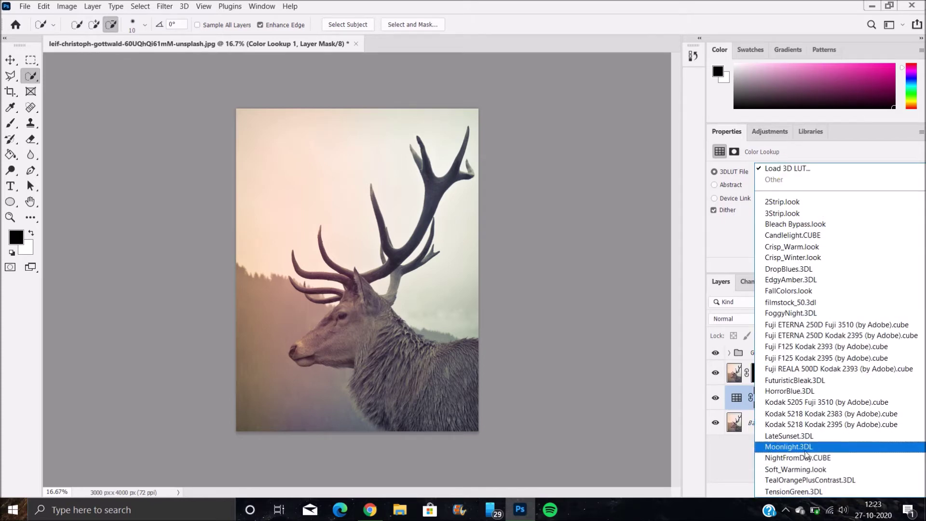
left_click(805, 448)
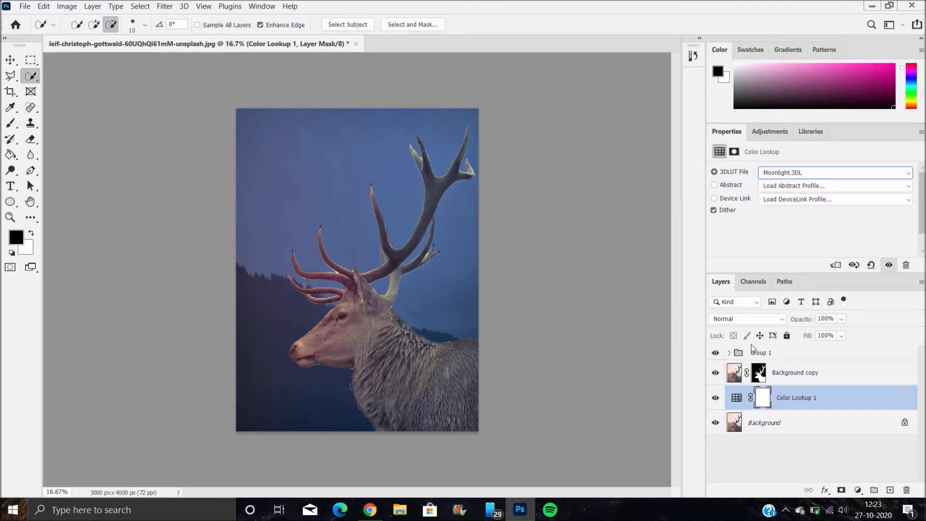
- Add a Black & White adjustment above the Color Lookup layer and lower its opacity to partly desaturate the background
left_click(857, 489)
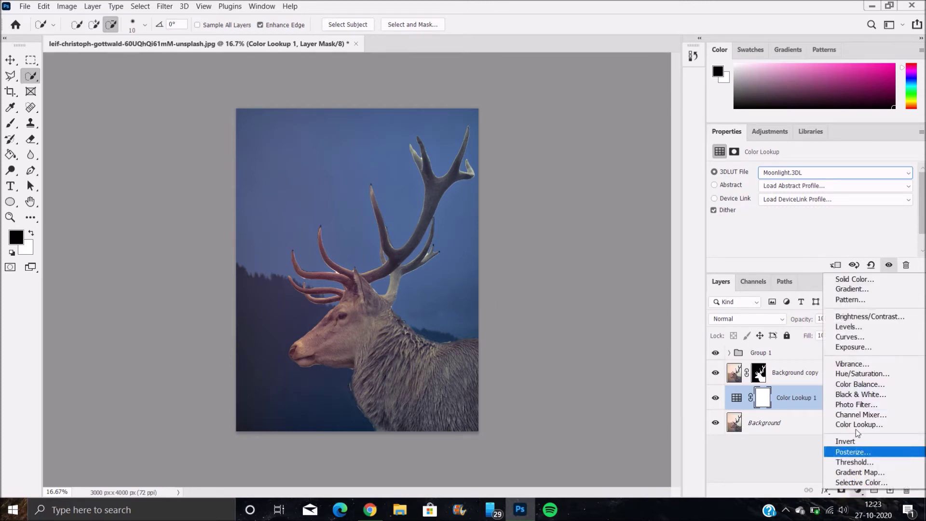
left_click(858, 393)
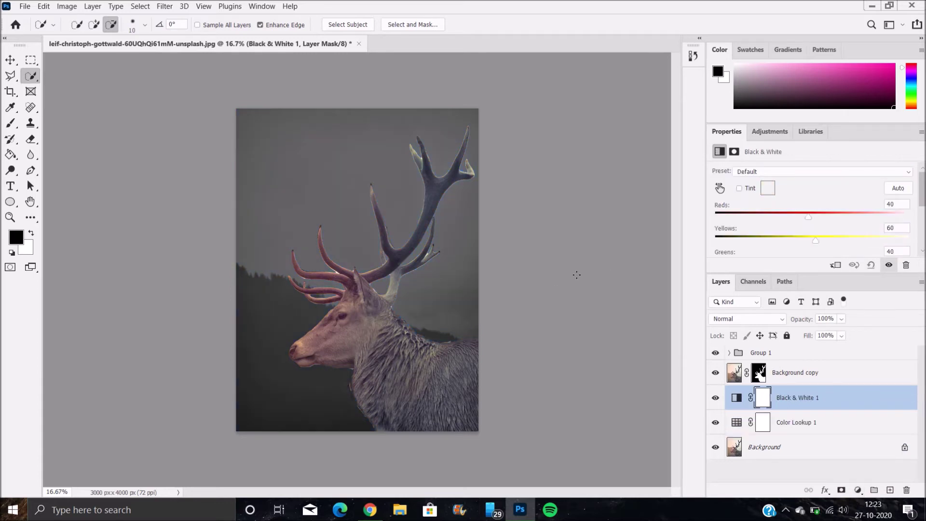
left_click_drag(803, 320, 791, 319)
- Set the blend mode of the antler layer inside Group 1 to Linear Dodge (Add)
left_click(760, 375)
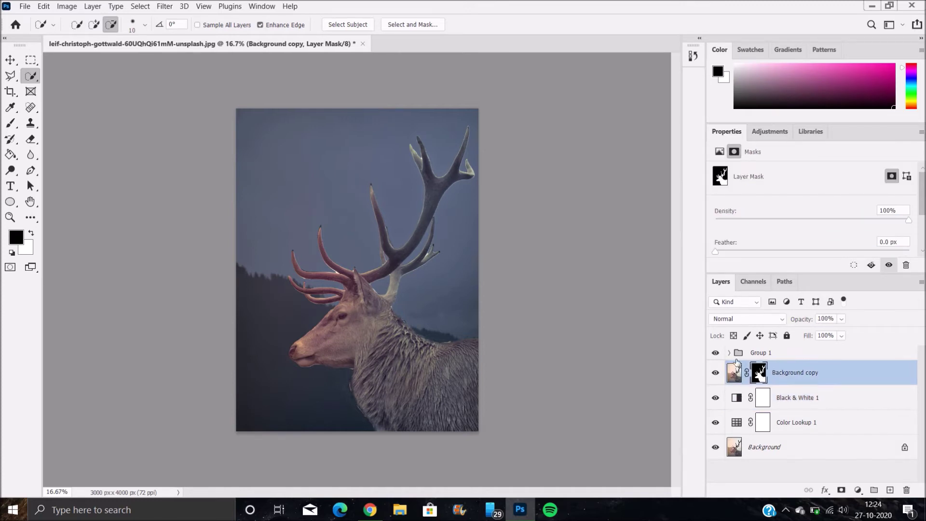
left_click(729, 353)
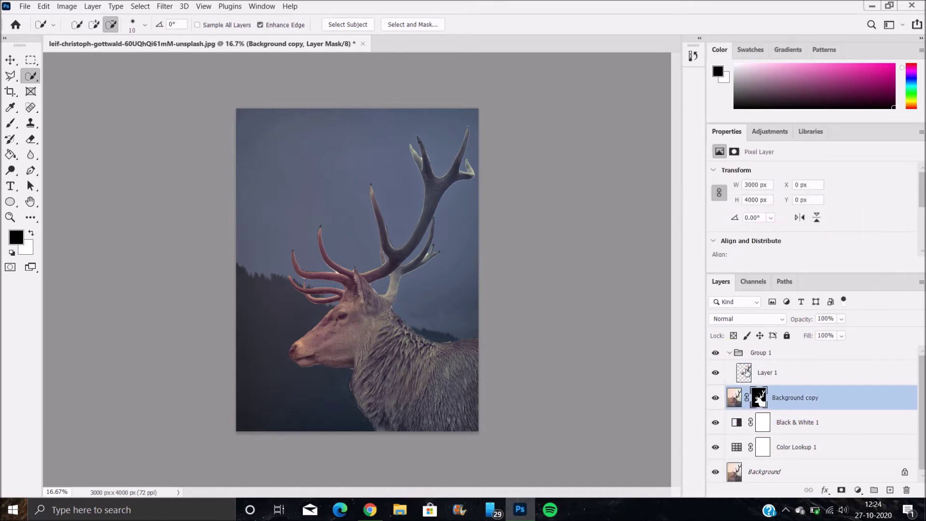
left_click(748, 370)
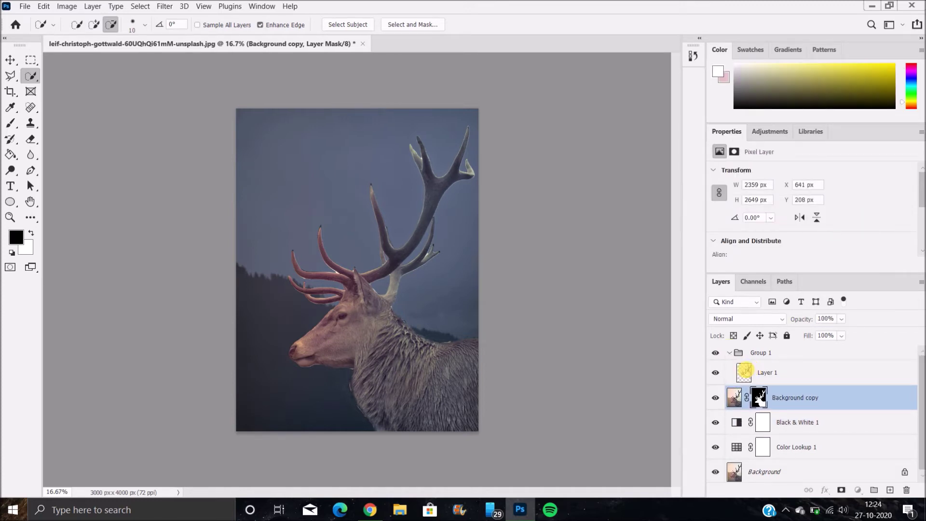
left_click(753, 321)
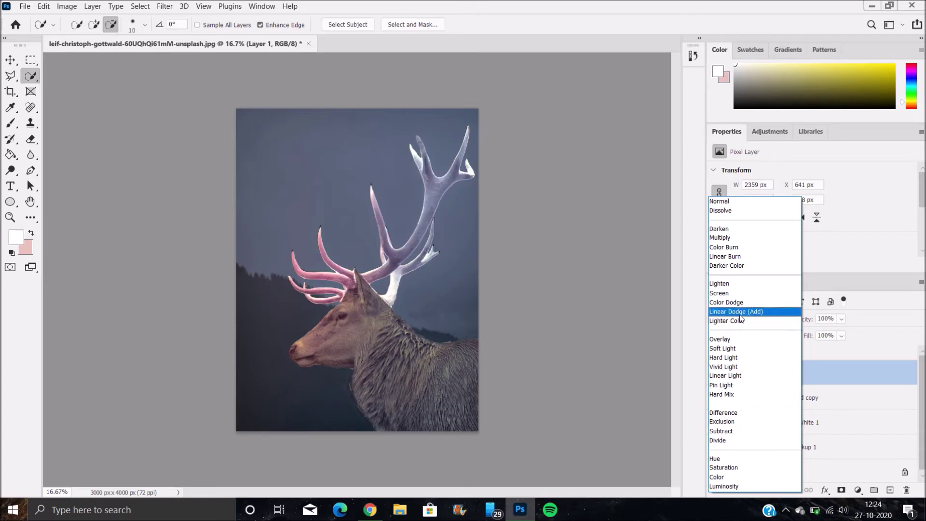
left_click(741, 316)
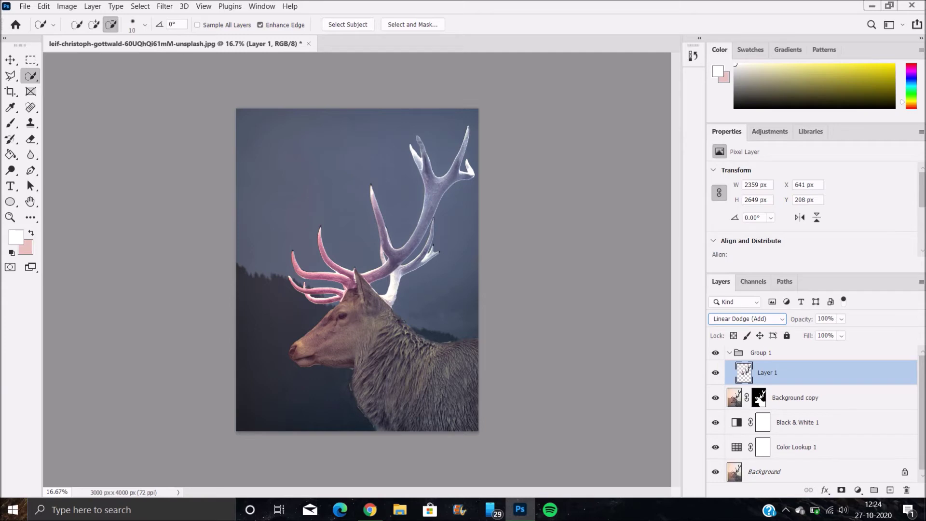
- Apply a Gaussian Blur with a radius of about 29.1 pixels to the antler layer to start the glow
left_click(169, 7)
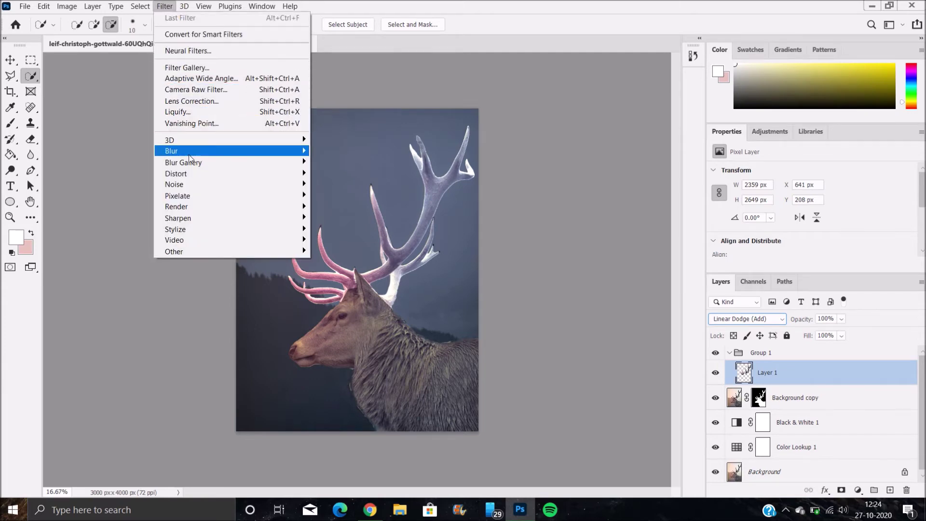
mouse_move(189, 154)
left_click(341, 194)
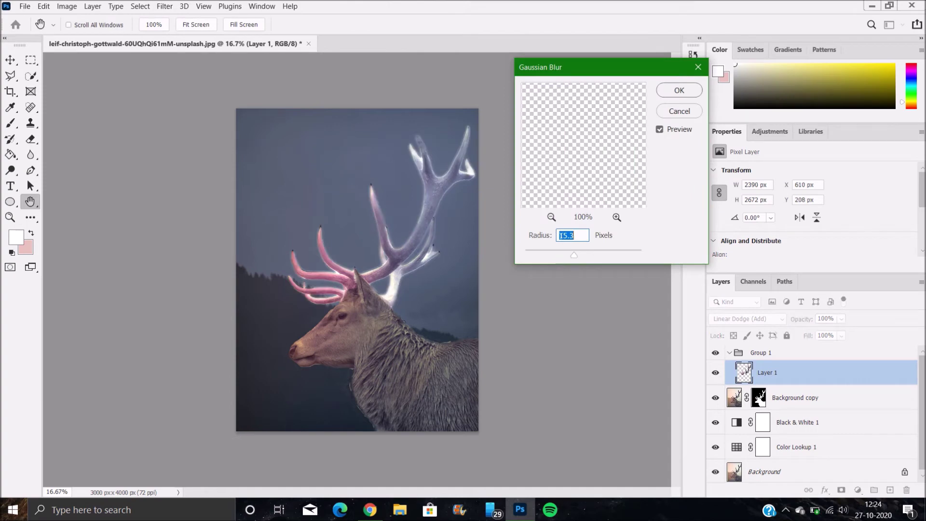
left_click_drag(569, 259, 582, 259)
left_click(673, 92)
key("w")
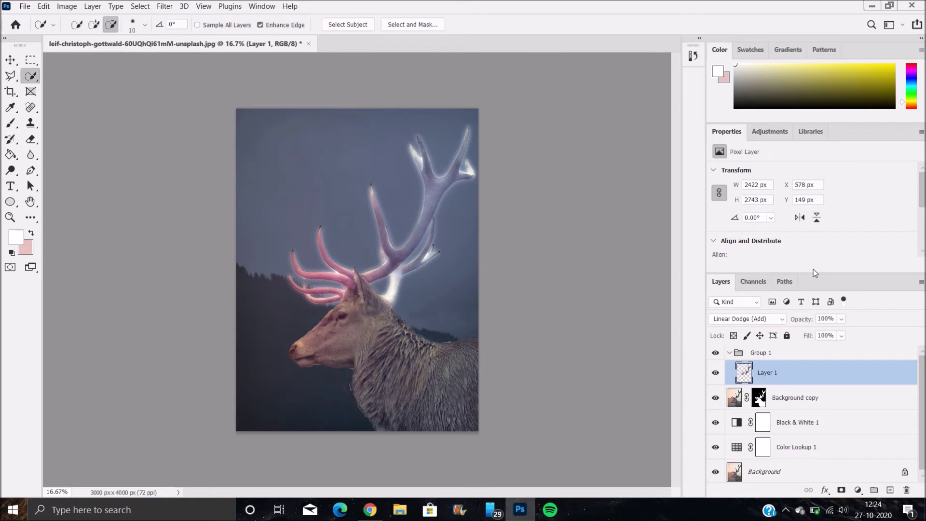
- Duplicate the blurred antler layer and apply a Gaussian Blur of about 89.9 pixels to the copy
left_click_drag(814, 274, 811, 225)
left_click(769, 131)
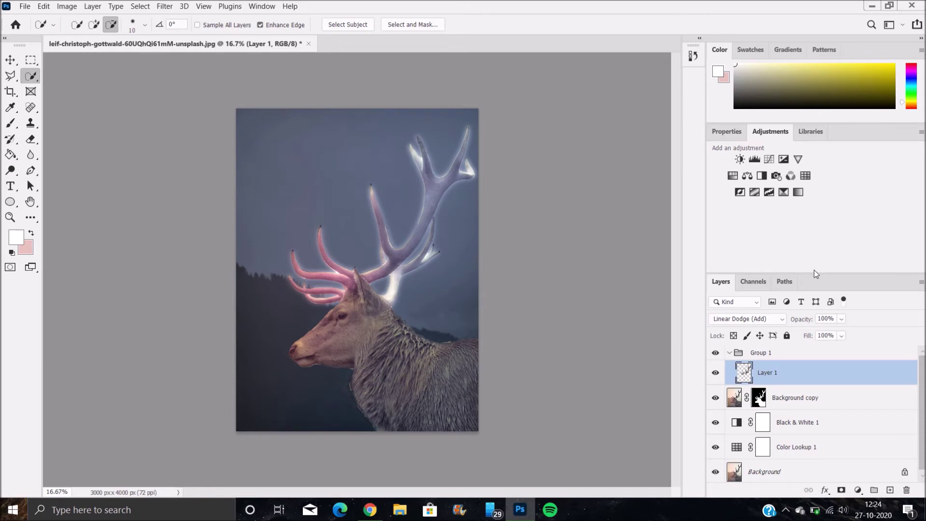
left_click_drag(812, 274, 802, 181)
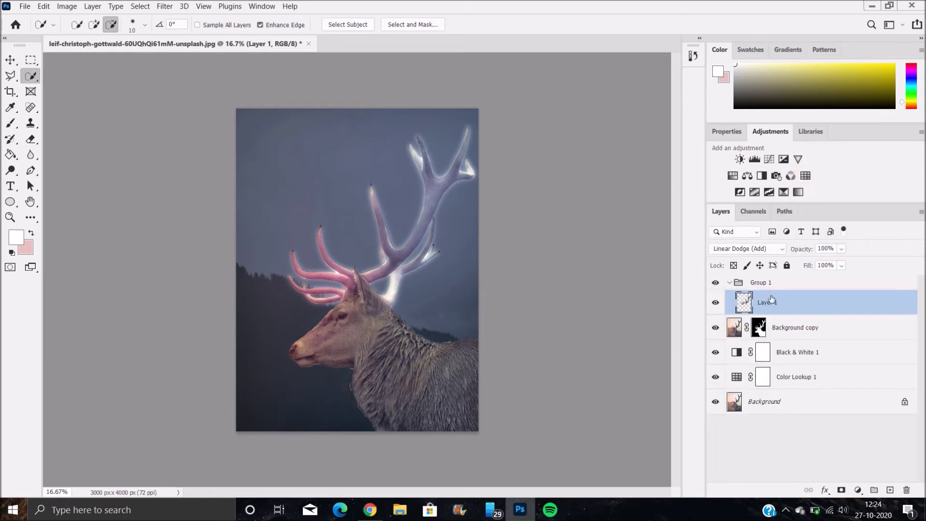
key("ctrl+j")
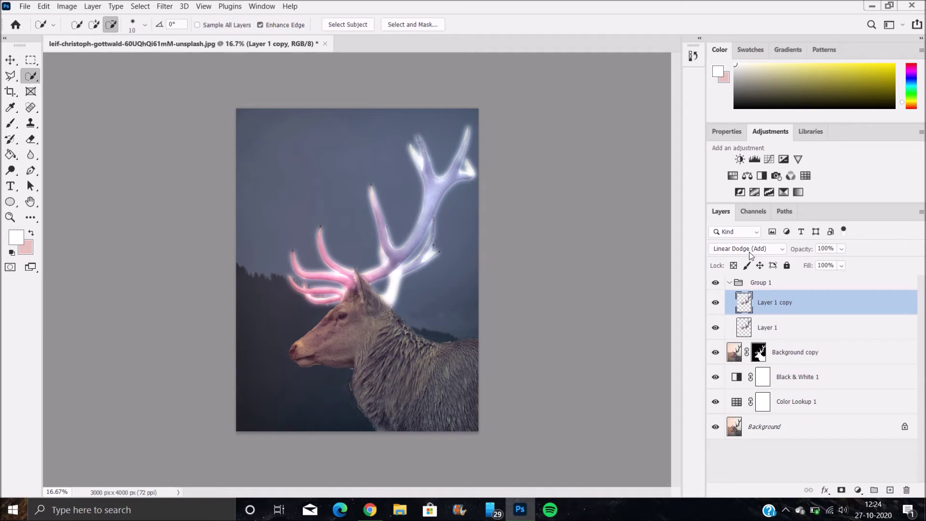
left_click(164, 6)
mouse_move(196, 152)
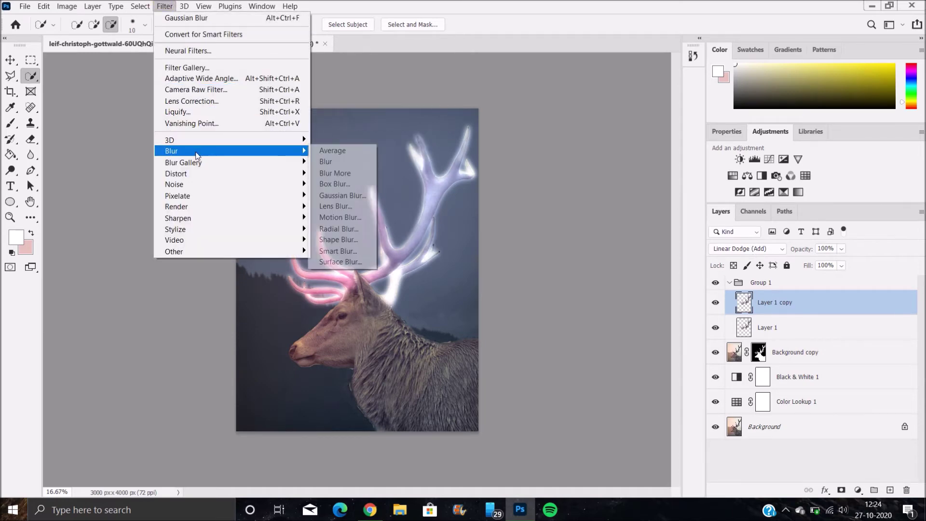
left_click(330, 196)
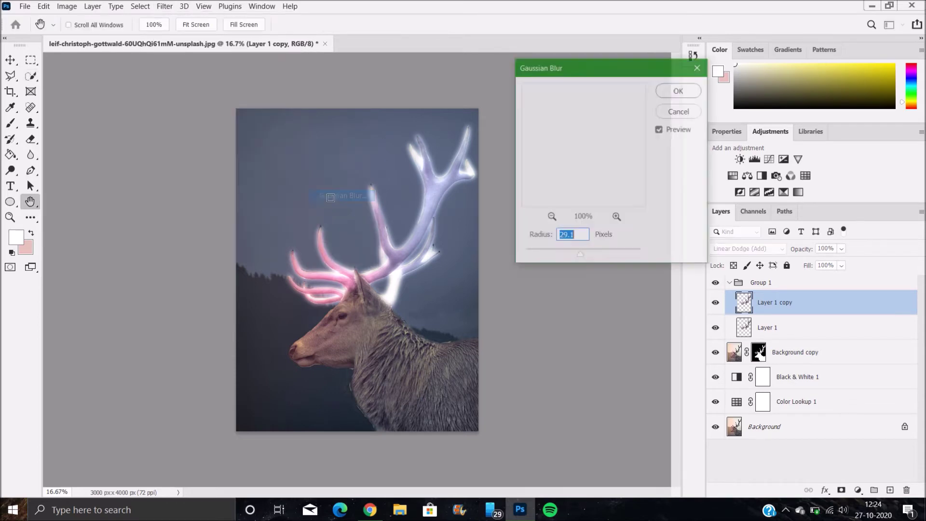
left_click_drag(575, 257, 587, 255)
left_click_drag(593, 256, 598, 259)
left_click(681, 91)
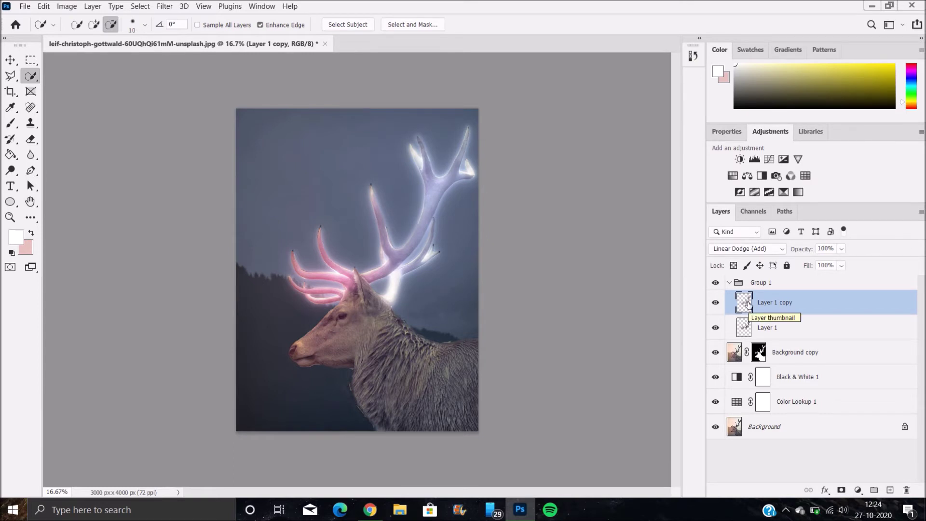
- Duplicate the topmost glow layer again and blur the new copy with a Gaussian Blur of about 144.6 pixels
key("ctrl+j")
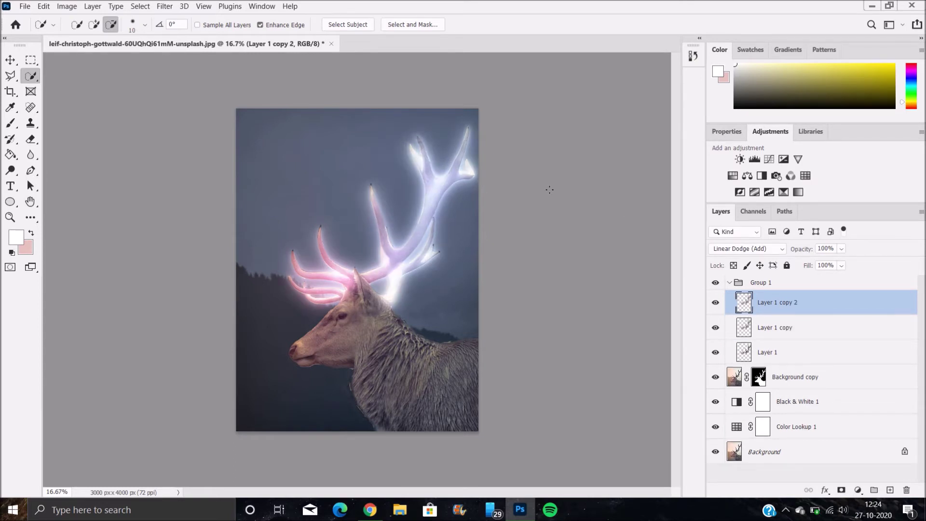
left_click(165, 6)
mouse_move(222, 151)
left_click(336, 196)
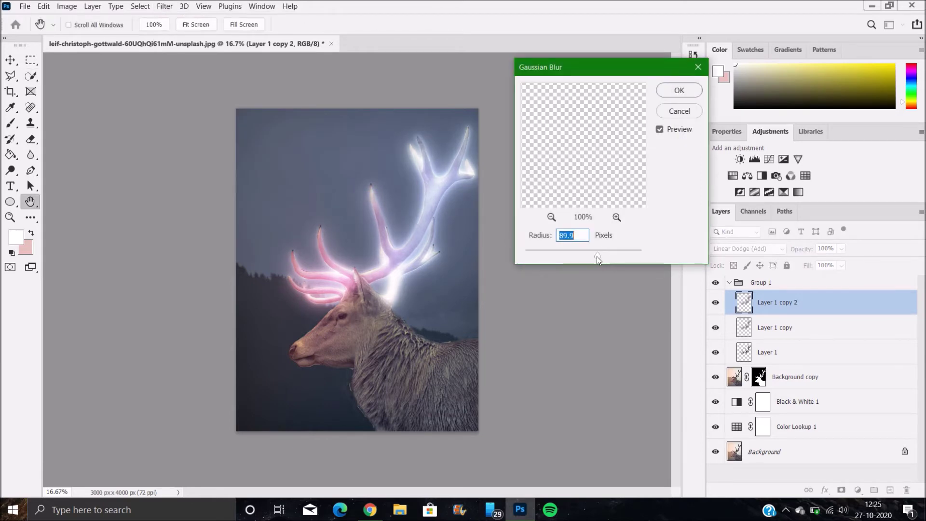
left_click_drag(597, 256, 609, 257)
left_click(678, 87)
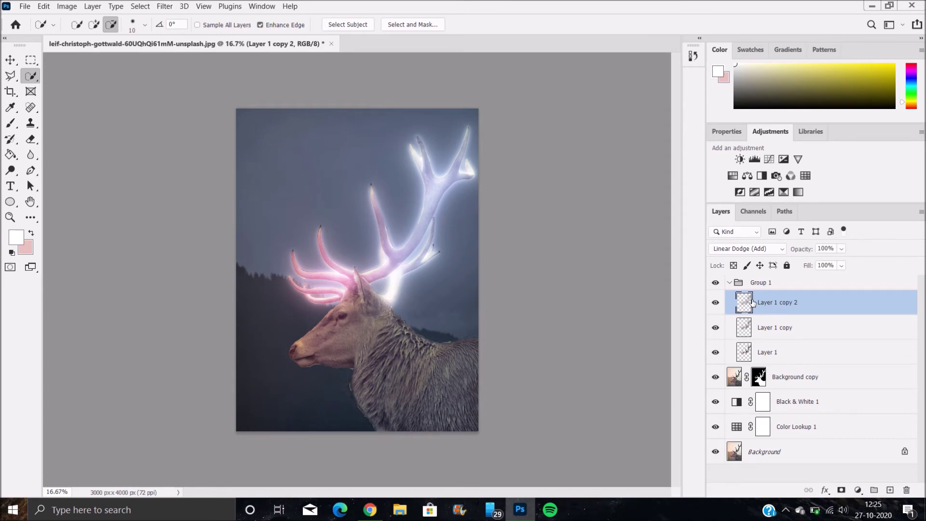
- Create a third copy of the glow layer and apply a Gaussian Blur with a radius of 176.2 pixels to it
key("ctrl+j")
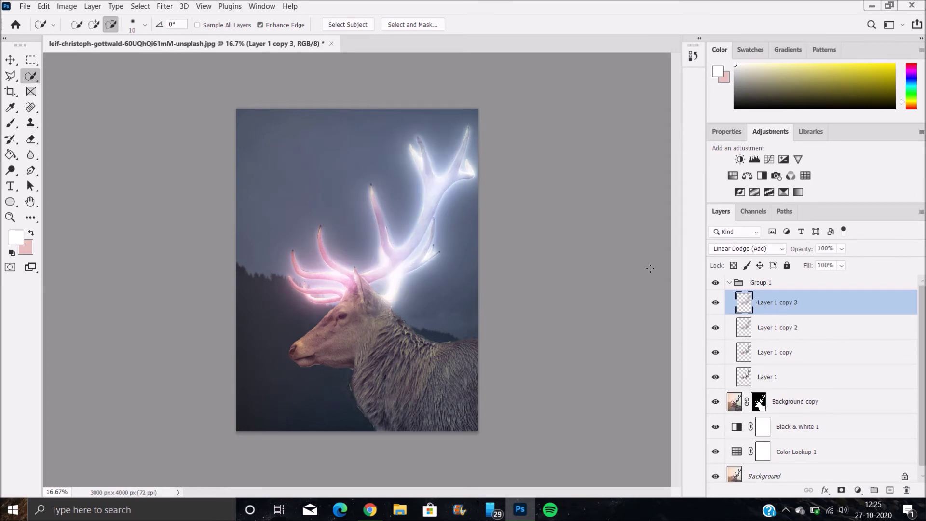
left_click(166, 7)
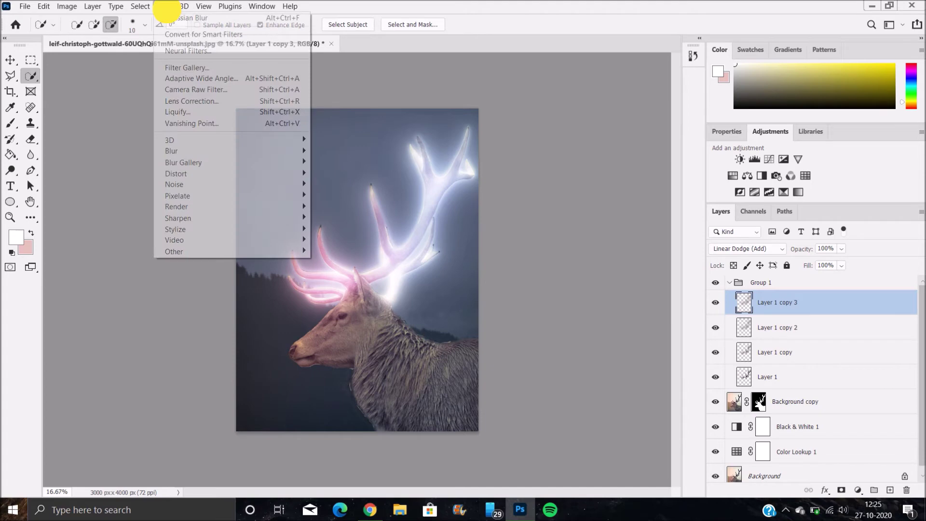
mouse_move(216, 151)
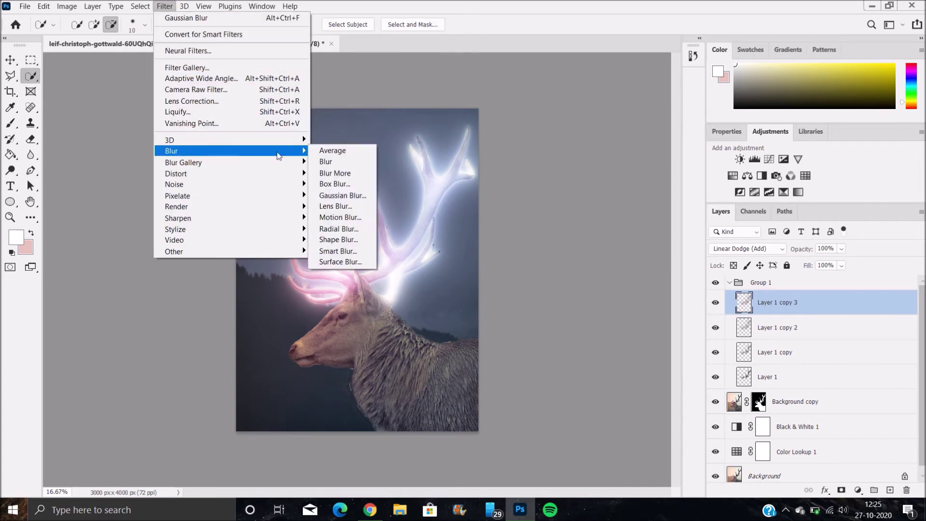
left_click(336, 194)
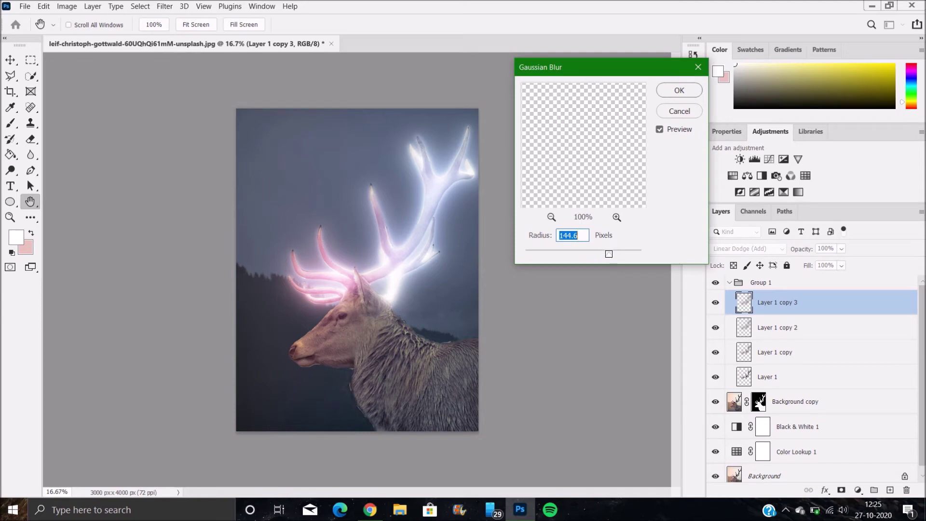
left_click_drag(609, 257, 615, 255)
left_click(679, 91)
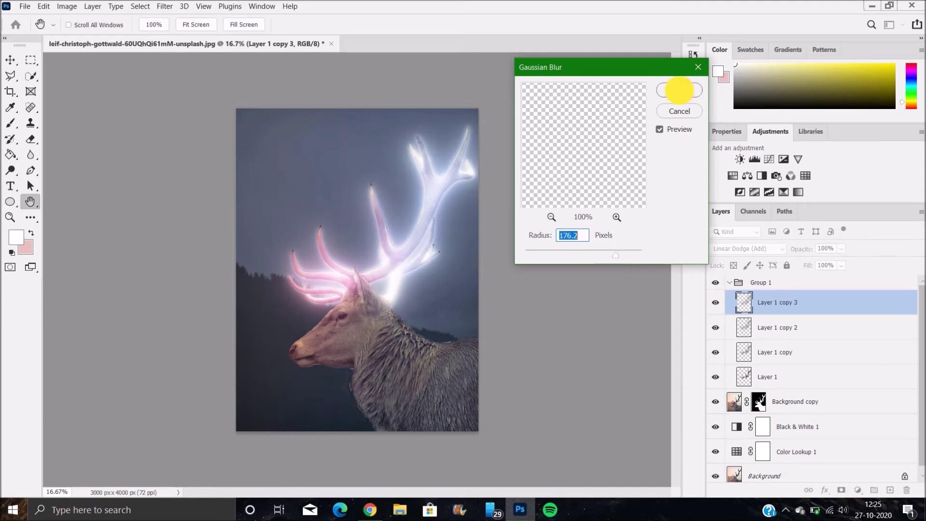
left_click(684, 93)
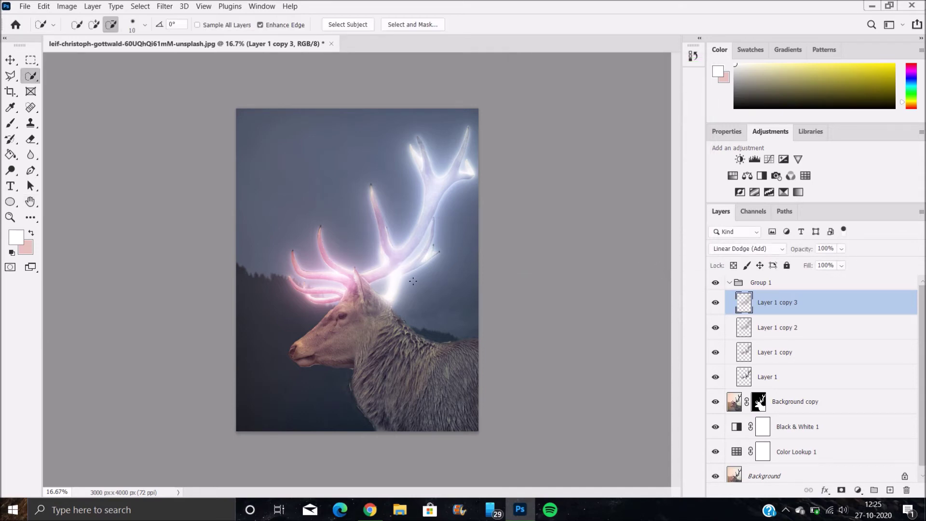
- Add a Hue/Saturation adjustment above the collapsed Group 1, with Colorize enabled and clipped to the group
left_click(729, 283)
left_click(857, 489)
left_click(857, 370)
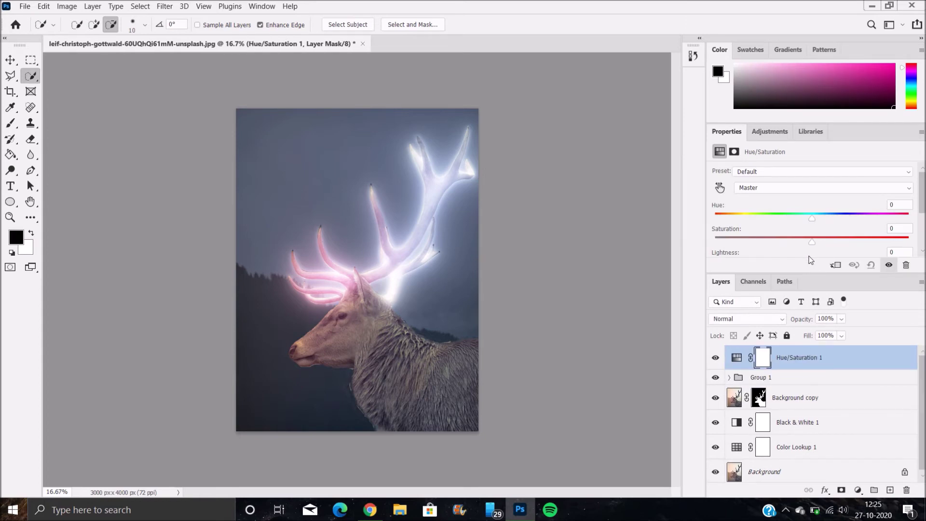
left_click_drag(807, 273, 810, 353)
left_click(776, 284)
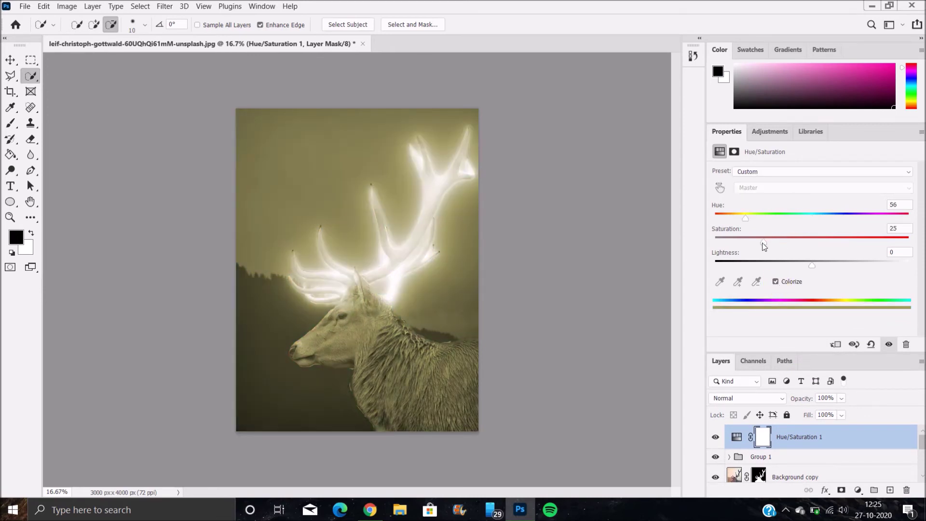
left_click(835, 344)
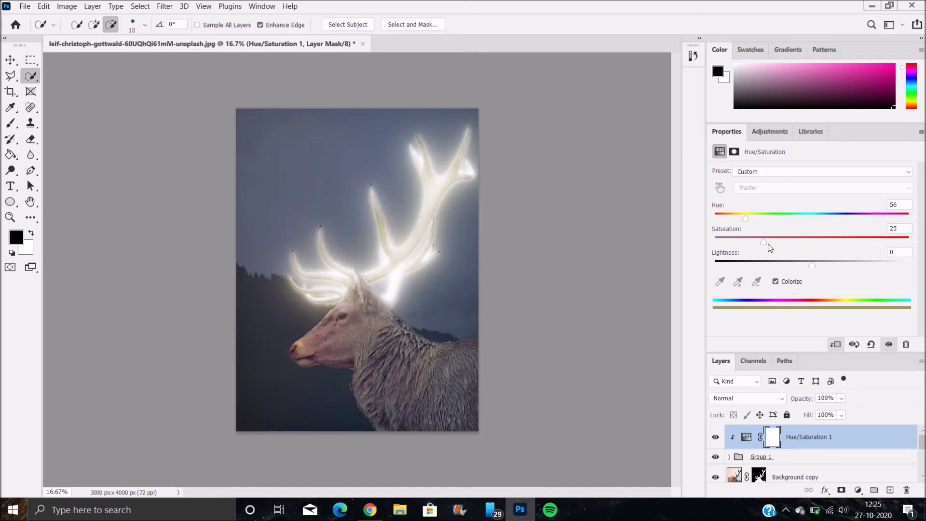
- Color the antler glow orange by setting the Hue/Saturation adjustment's saturation to 100 and hue to 34
left_click_drag(767, 246, 909, 249)
left_click_drag(747, 219, 728, 218)
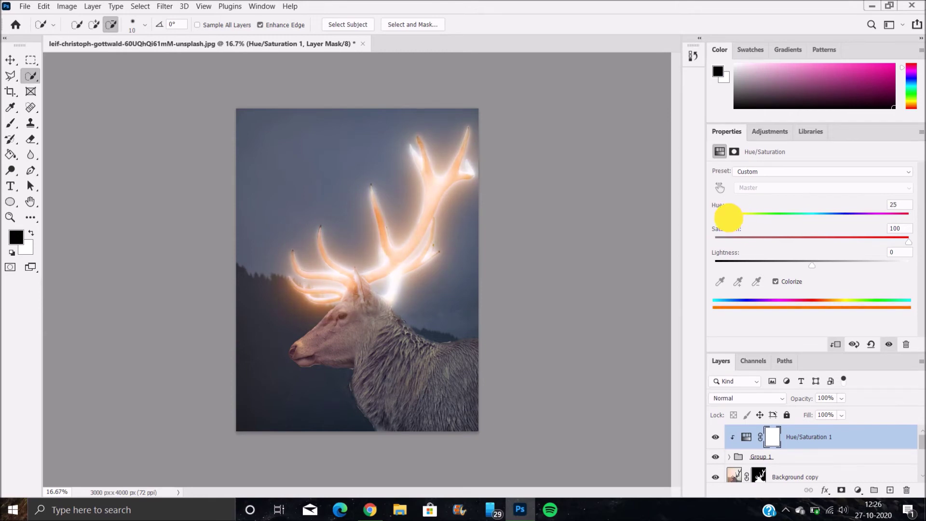
left_click_drag(728, 217, 734, 221)
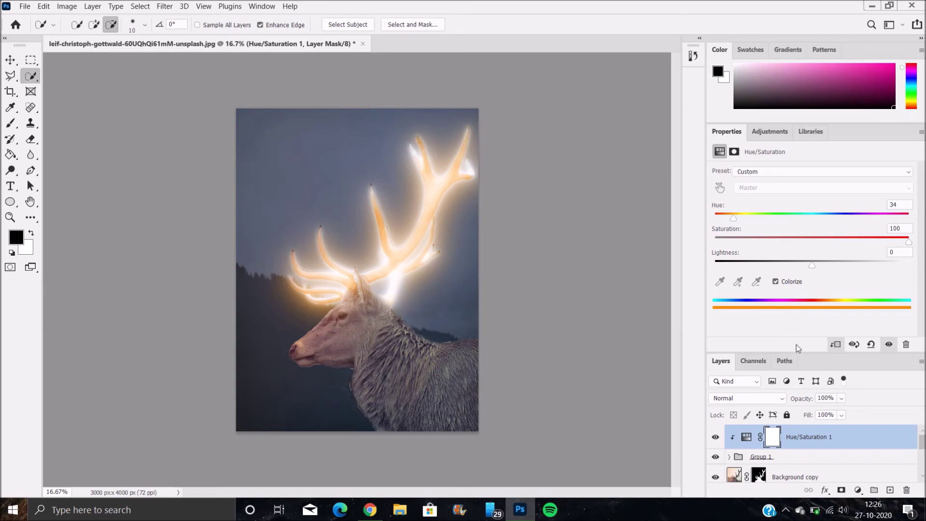
left_click_drag(802, 353, 808, 258)
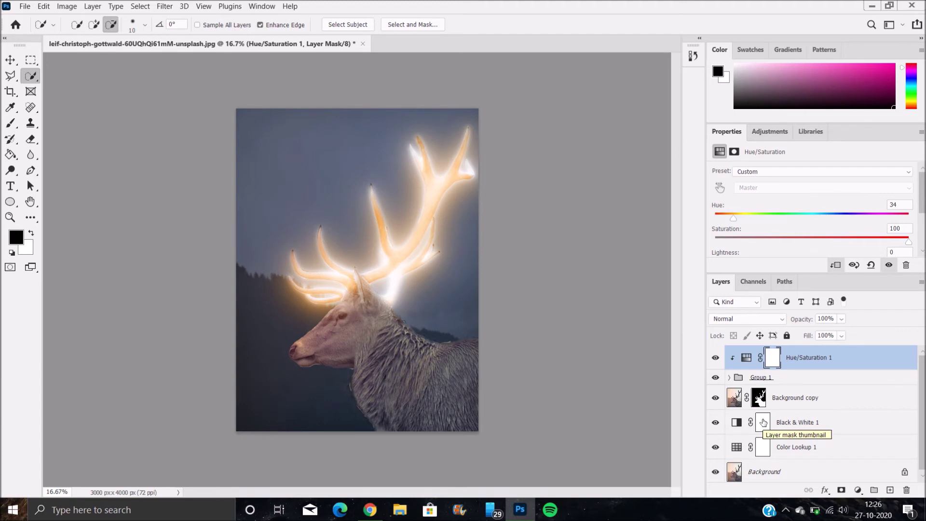
- Add a Curves adjustment clipped to the Background copy layer and pull the curve down to darken the deer
left_click(730, 377)
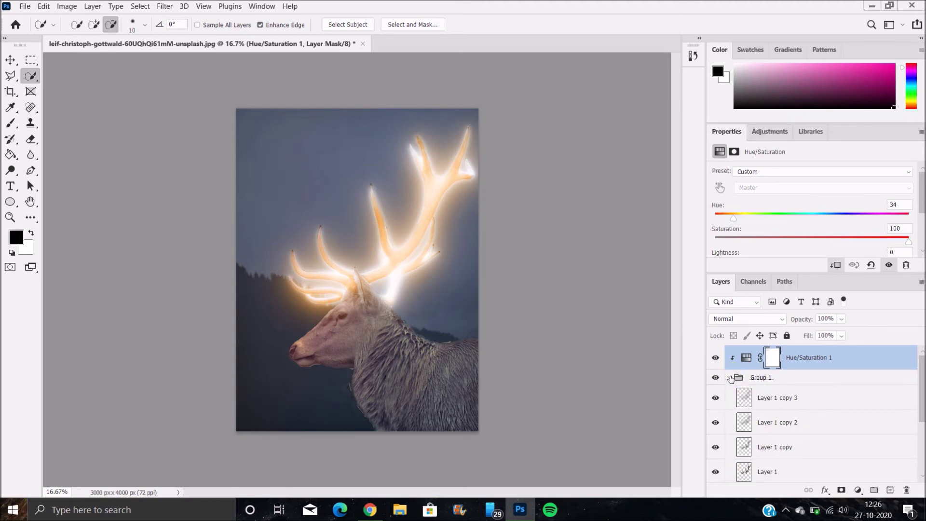
left_click(730, 377)
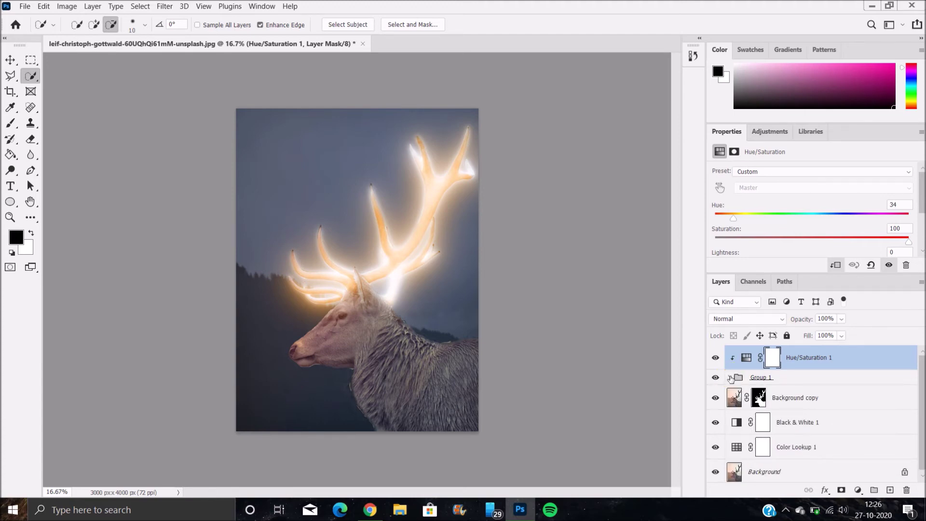
left_click(771, 400)
left_click(857, 489)
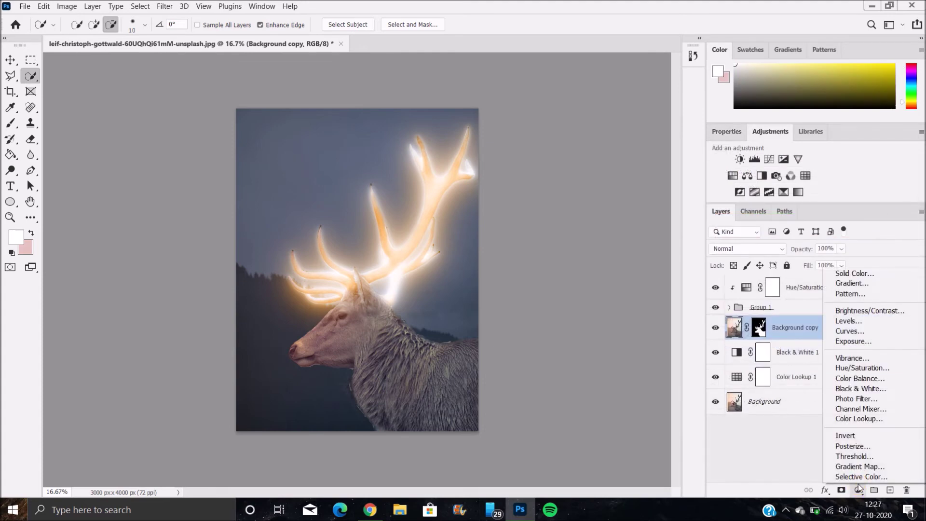
left_click(849, 329)
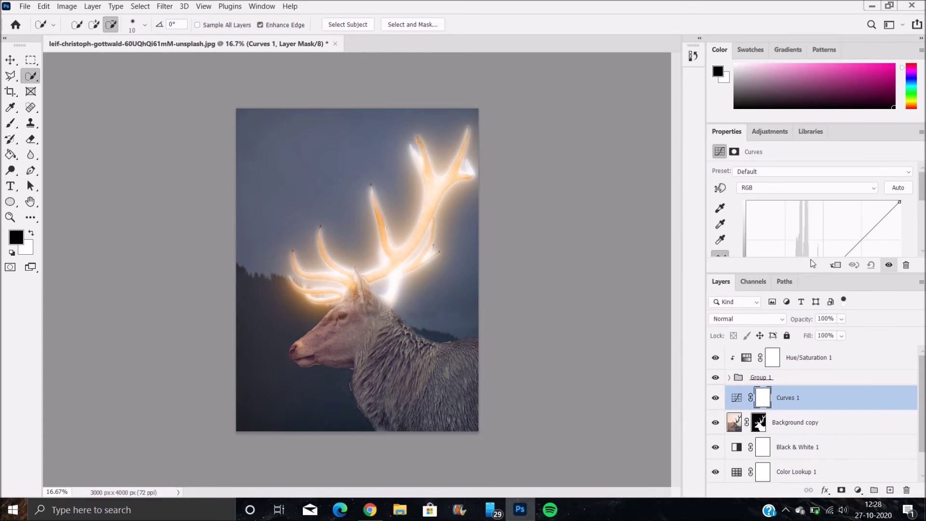
left_click_drag(811, 273, 826, 460)
left_click(837, 352)
left_click_drag(786, 314, 796, 327)
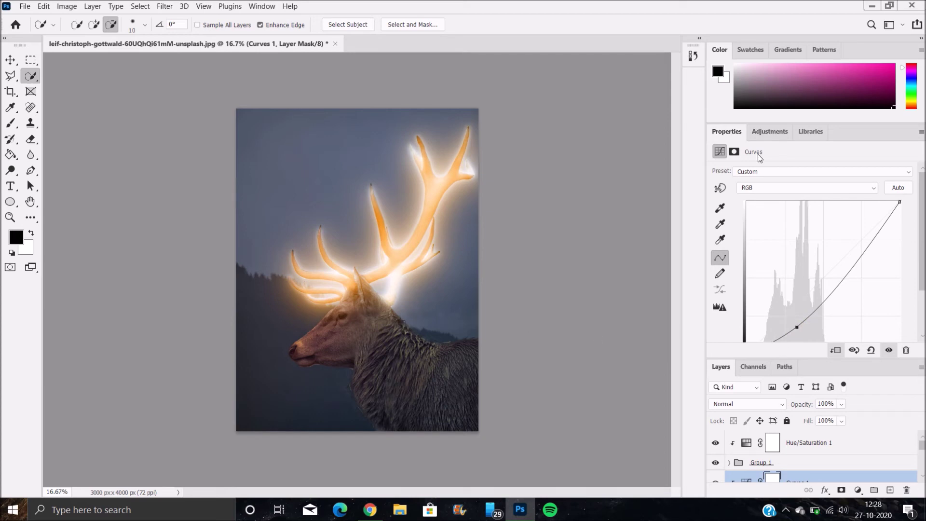
left_click(769, 132)
mouse_move(786, 366)
left_mouse_down()
mouse_move(792, 353)
mouse_move(784, 352)
left_mouse_up()
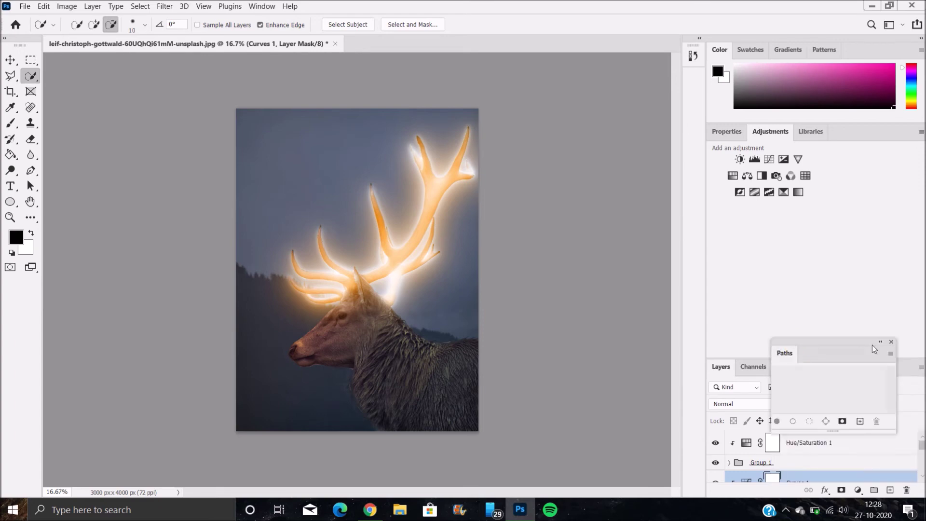
- Close the floating Paths panel and enlarge the Layers panel to show the whole layer stack
left_click(890, 341)
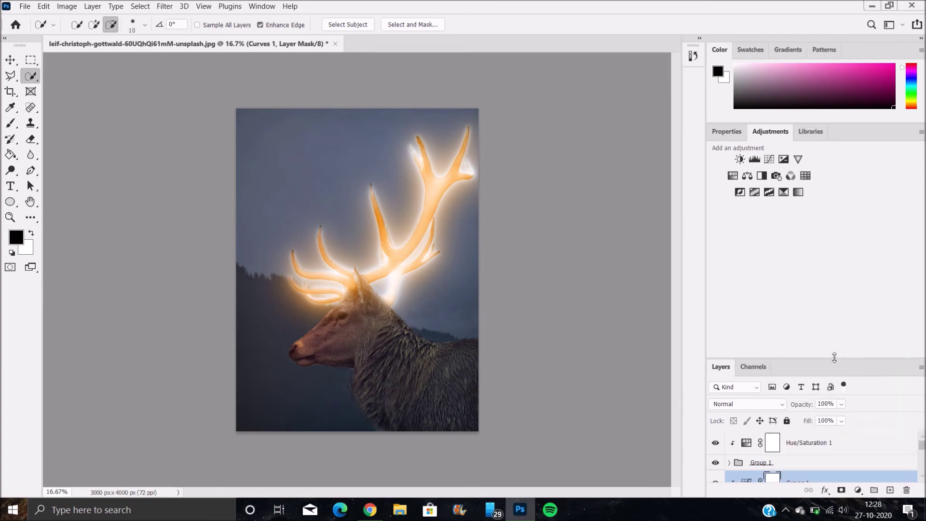
left_click_drag(835, 361, 827, 202)
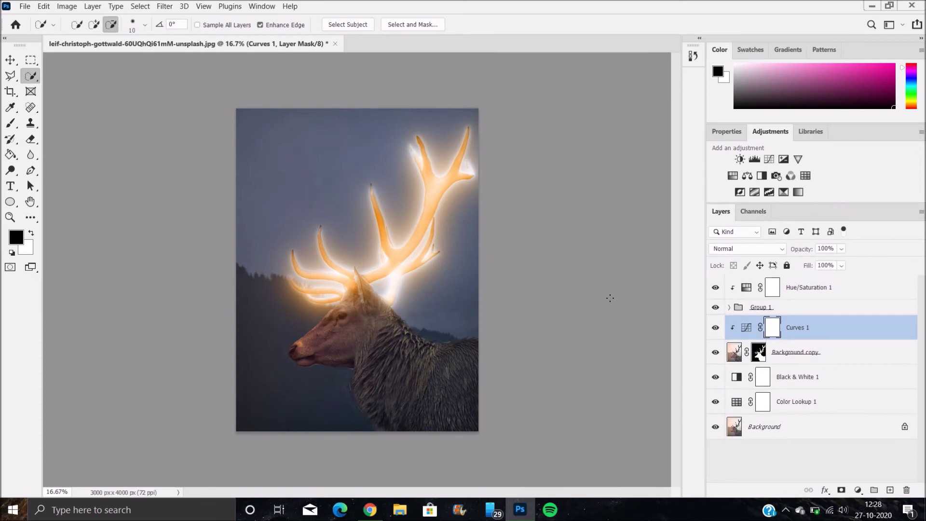
- Paint black on the Curves 1 mask over the deer's face, neck and back with a 500 px brush at 23% flow
left_click(11, 124)
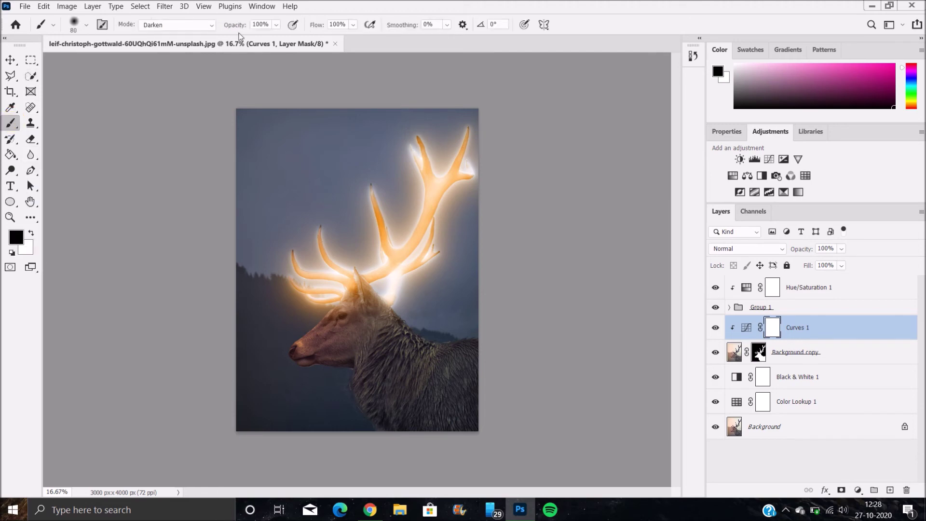
left_click_drag(313, 24, 266, 22)
key("bracketright")
key("bracketright")
key("bracketright")
key("bracketright")
key("bracketright")
key("bracketright")
key("bracketright")
key("bracketright")
key("bracketright")
key("bracketright")
key("bracketright")
mouse_move(371, 331)
left_mouse_down()
mouse_move(372, 320)
mouse_move(409, 345)
mouse_move(471, 353)
left_mouse_up()
mouse_move(361, 325)
left_mouse_down()
mouse_move(328, 338)
mouse_move(358, 330)
mouse_move(332, 331)
mouse_move(307, 347)
left_mouse_up()
left_click_drag(380, 320, 475, 352)
left_click_drag(386, 344, 481, 370)
left_click_drag(381, 352, 505, 410)
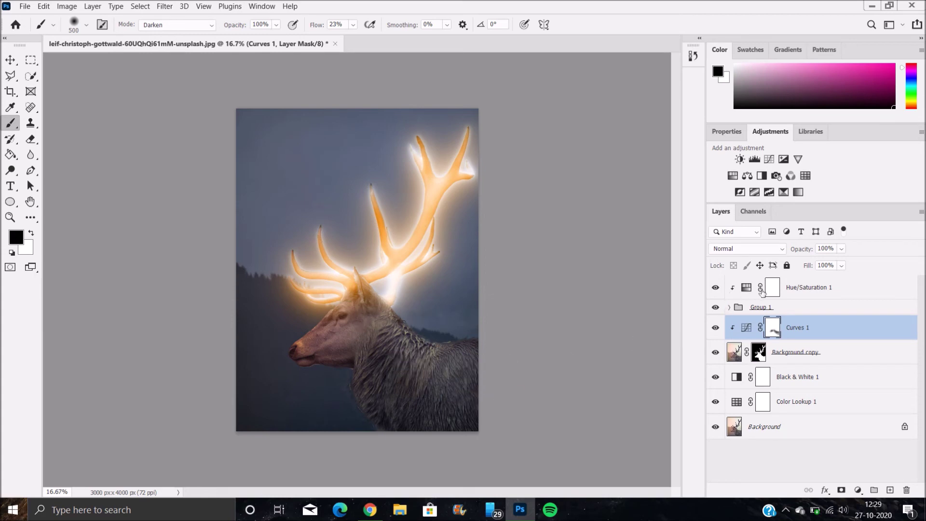
- Add a new empty layer above Hue/Saturation 1 and enlarge the Layers panel
left_click(770, 289)
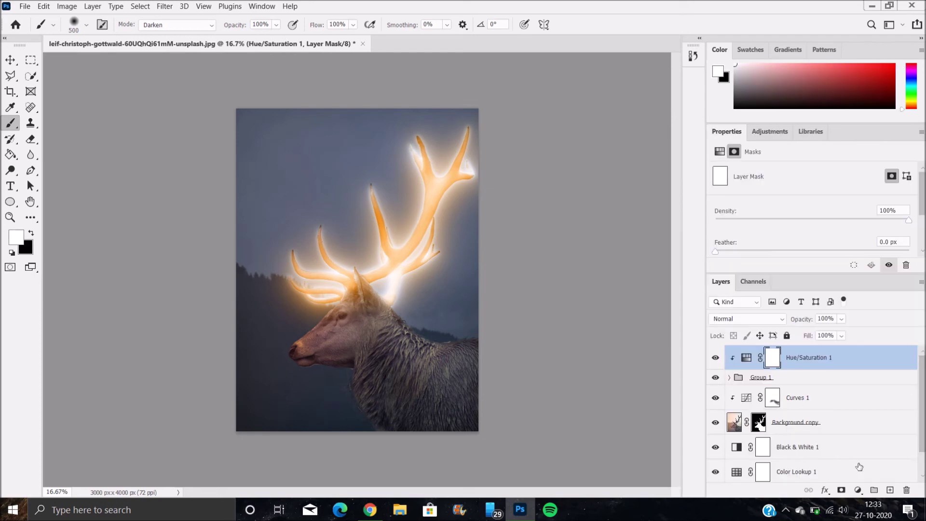
left_click(890, 489)
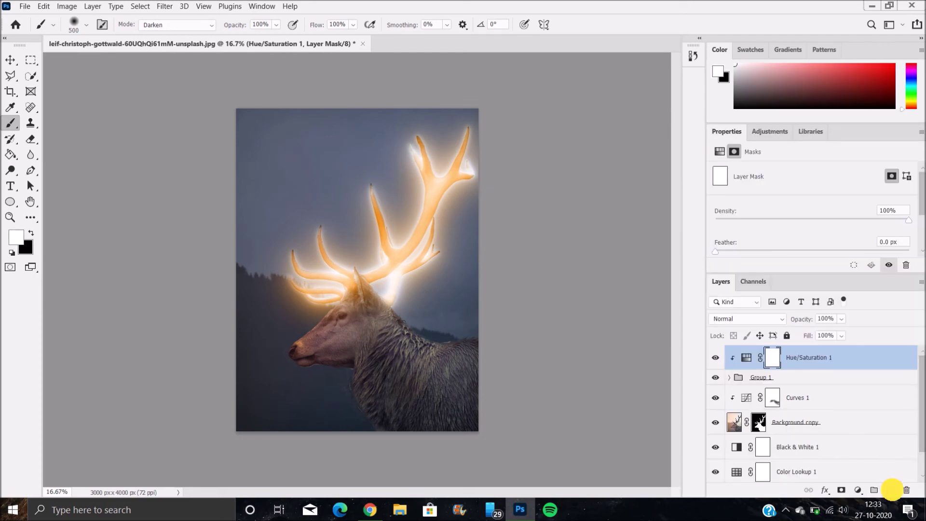
left_click(769, 135)
left_click_drag(813, 274, 806, 180)
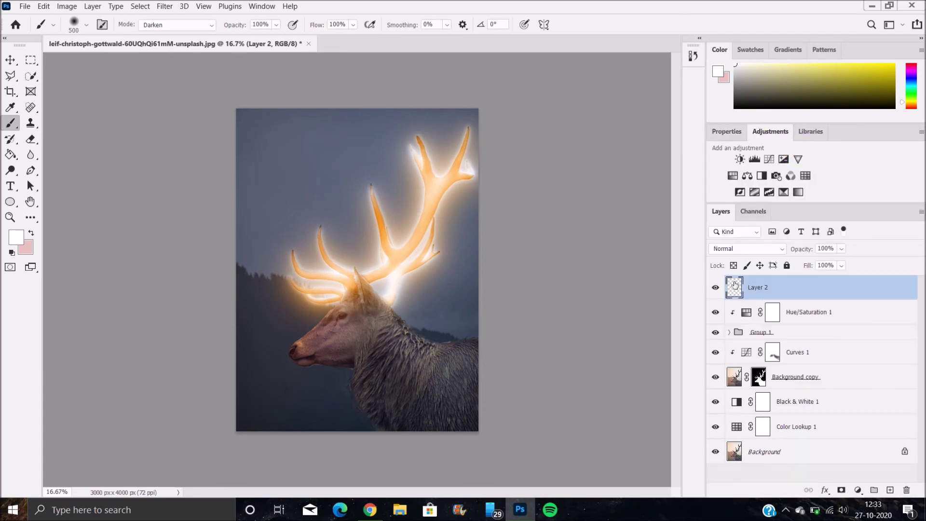
- Paint an orange sampled from the antlers over the deer's head and back at 67% brush opacity on Layer 2
left_click(10, 107)
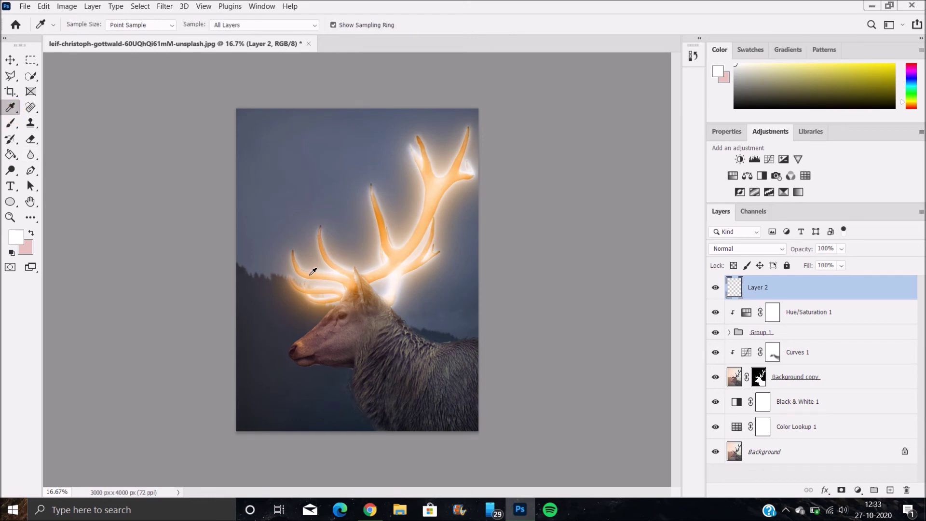
left_click(313, 272)
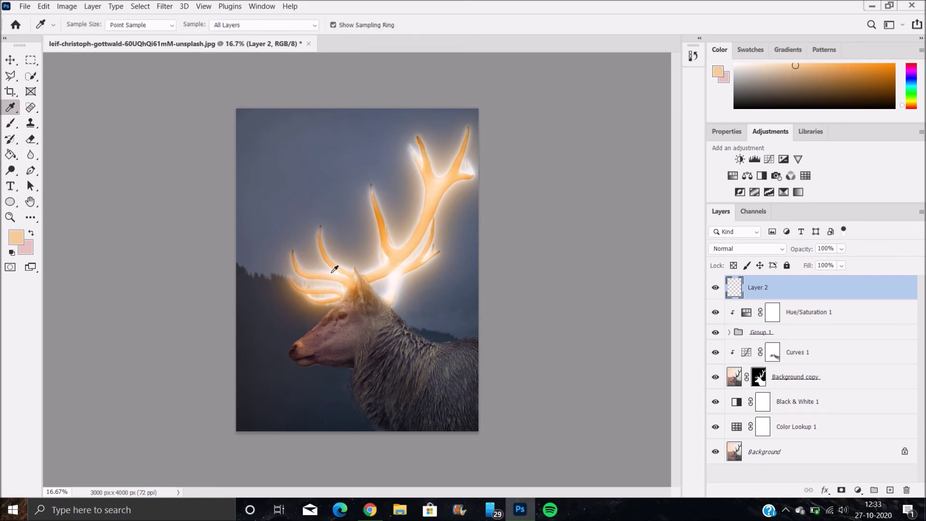
left_click(325, 245)
left_click(10, 123)
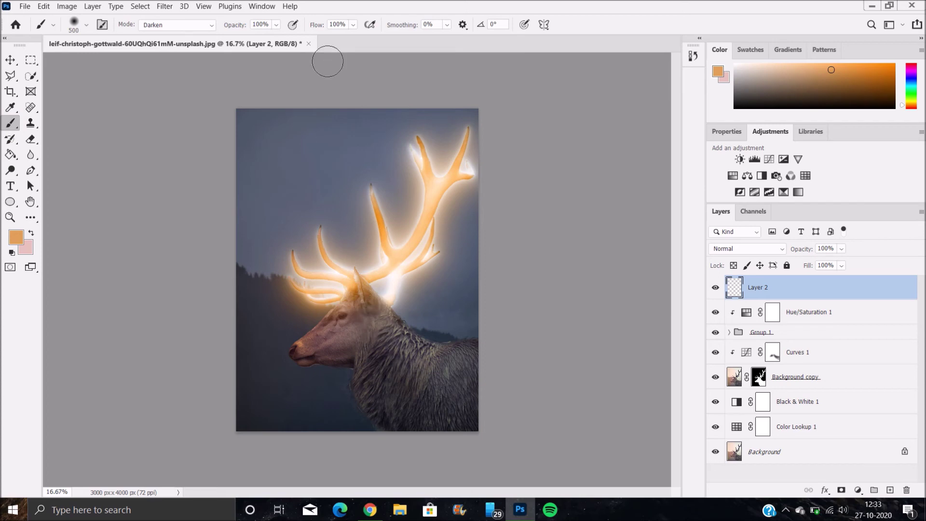
left_click_drag(240, 29, 226, 24)
mouse_move(359, 288)
left_mouse_down()
mouse_move(405, 334)
mouse_move(480, 352)
left_mouse_up()
mouse_move(314, 352)
left_mouse_down()
mouse_move(310, 341)
mouse_move(350, 309)
left_mouse_up()
- Set Layer 2's blend mode to Overlay and paint more orange on the body and cheek, reducing brush opacity to 47%
left_click(724, 249)
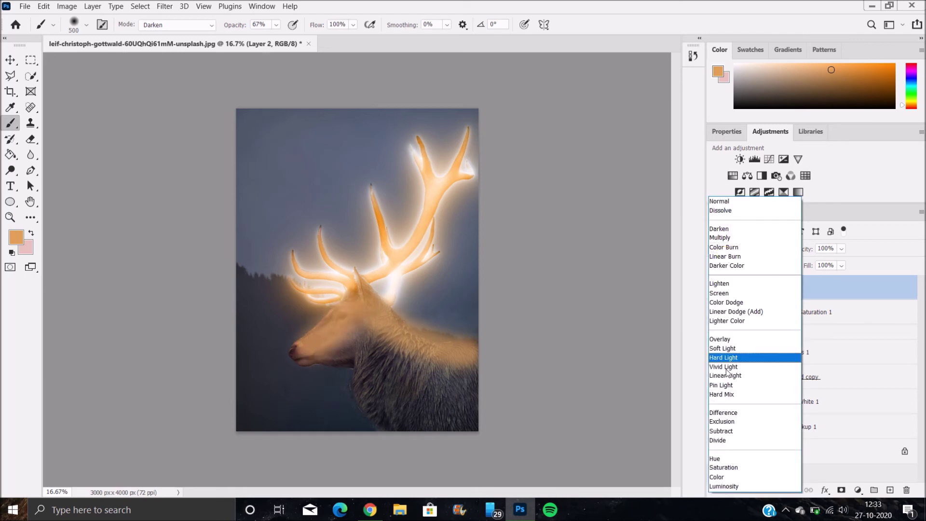
left_click(728, 340)
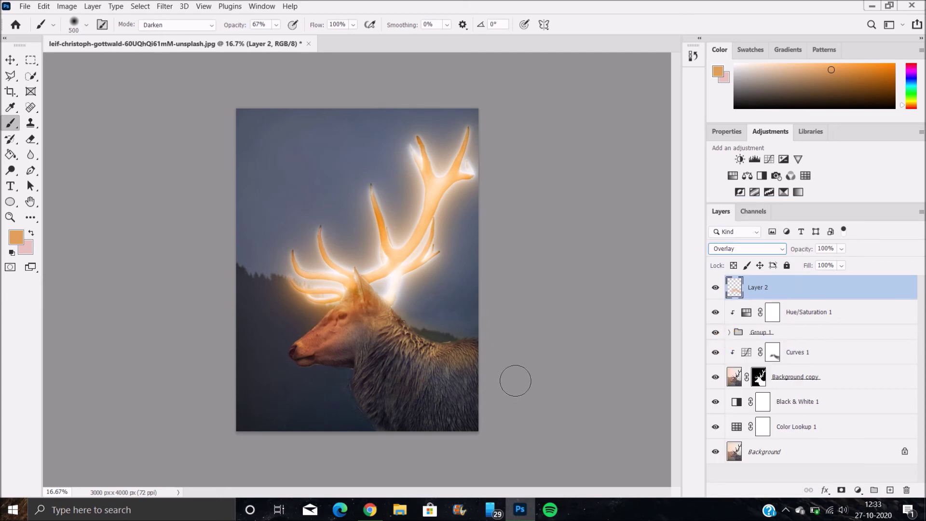
mouse_move(421, 368)
left_mouse_down()
mouse_move(485, 387)
mouse_move(540, 369)
left_mouse_up()
left_click_drag(236, 27, 219, 26)
left_click_drag(349, 348, 357, 329)
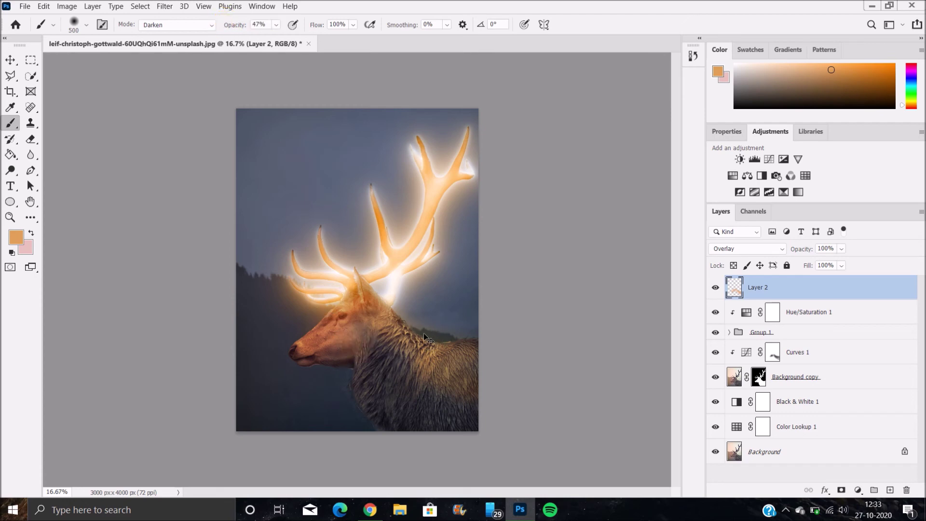
- Paint softer orange light over the deer's neck, body and face with the brush at 27% opacity and 70% flow
left_click_drag(247, 29, 223, 25)
left_click_drag(317, 25, 306, 22)
left_click_drag(388, 359, 463, 412)
mouse_move(361, 335)
left_mouse_down()
mouse_move(340, 347)
mouse_move(359, 342)
mouse_move(361, 326)
mouse_move(410, 354)
mouse_move(475, 346)
mouse_move(468, 374)
mouse_move(483, 399)
mouse_move(473, 398)
mouse_move(477, 417)
left_mouse_up()
mouse_move(397, 343)
left_mouse_down()
mouse_move(378, 383)
mouse_move(369, 376)
mouse_move(382, 391)
mouse_move(378, 411)
mouse_move(441, 427)
mouse_move(437, 422)
left_mouse_up()
left_click_drag(303, 357, 408, 347)
- Lower Layer 2's opacity to 59% and brush a little more orange onto the deer's back and head
left_click_drag(797, 248, 786, 248)
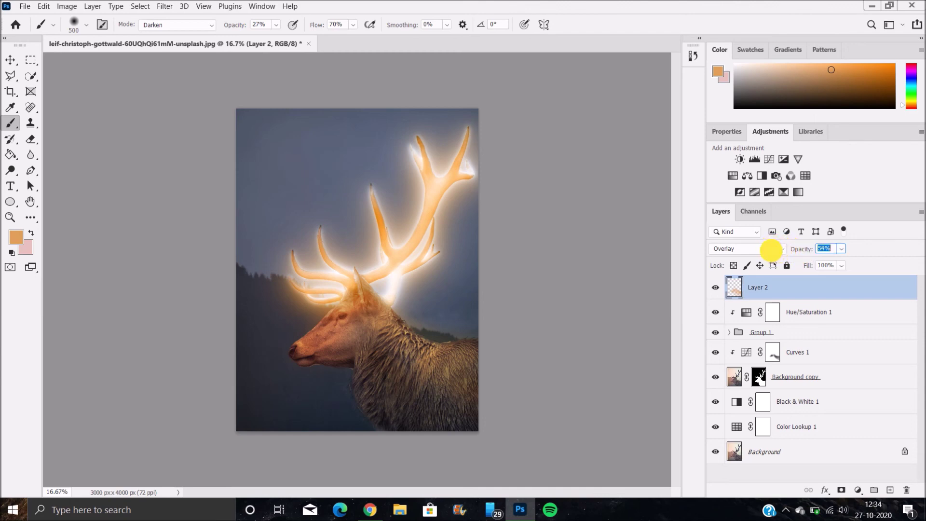
left_click_drag(771, 249, 773, 254)
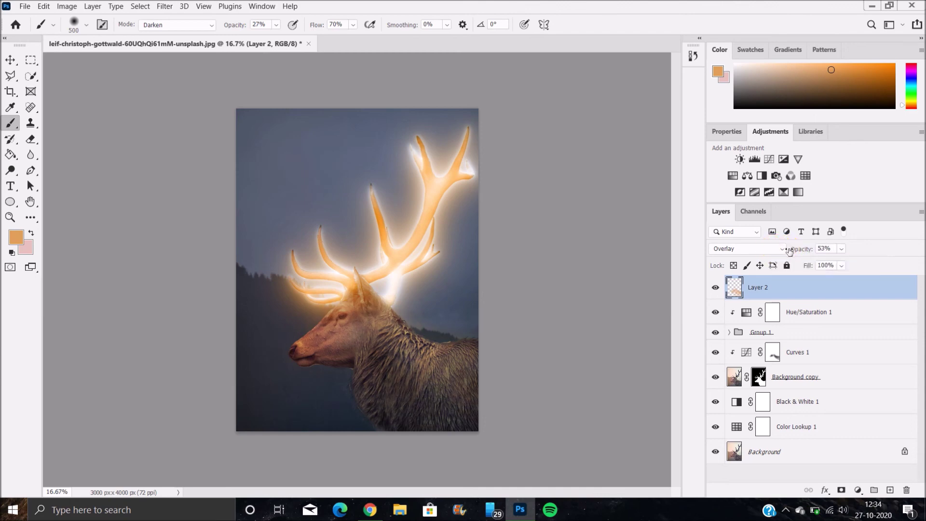
left_click_drag(789, 253, 801, 252)
left_click_drag(418, 352, 473, 352)
left_click_drag(369, 324, 355, 327)
left_click_drag(799, 249, 798, 249)
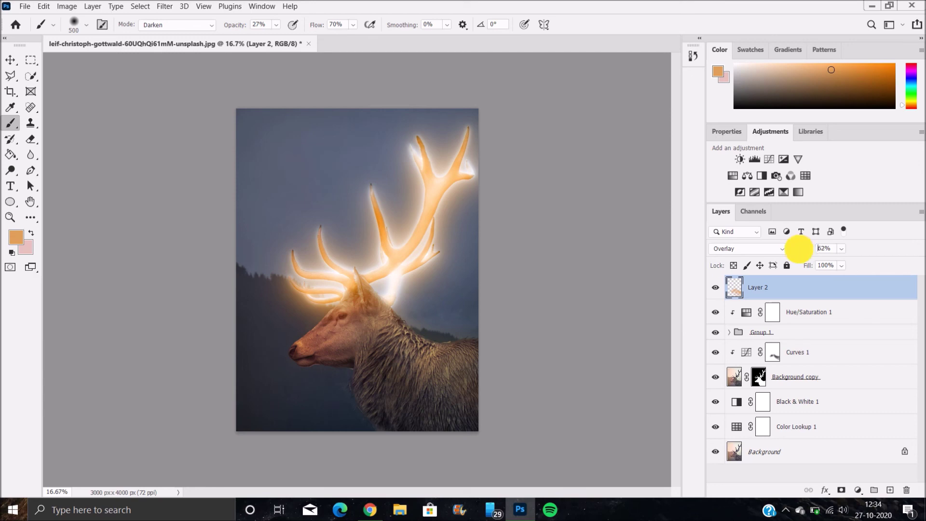
- Add a Color Lookup adjustment above Hue/Saturation 1 with the Crisp_Warm.look 3D LUT and lower its opacity
left_click(811, 312)
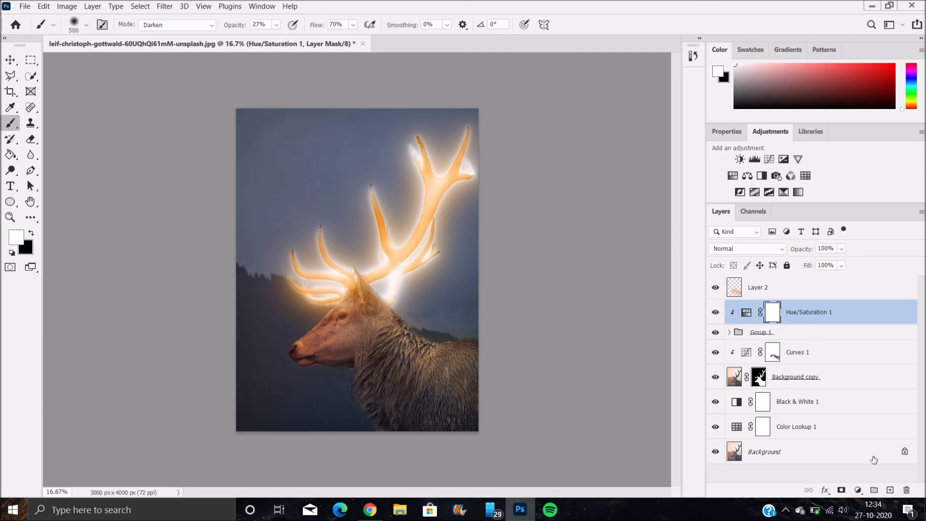
left_click(858, 489)
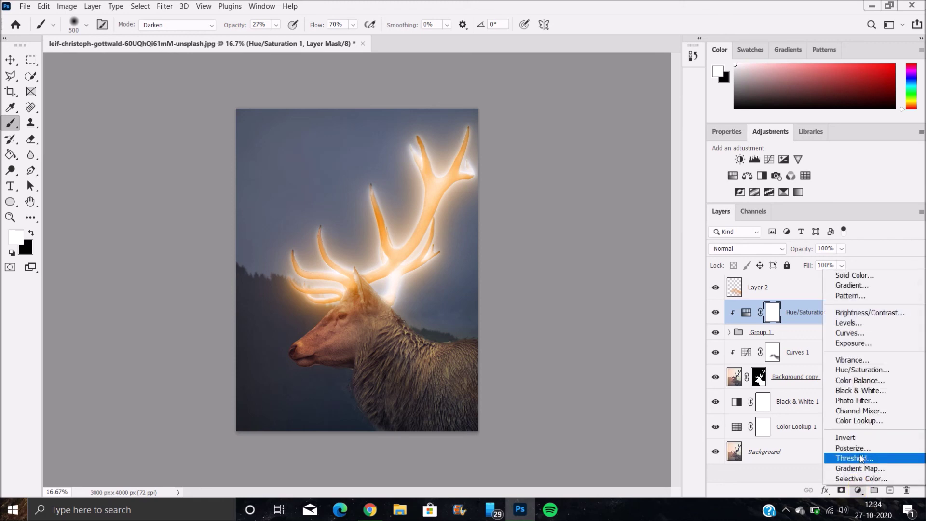
left_click(866, 420)
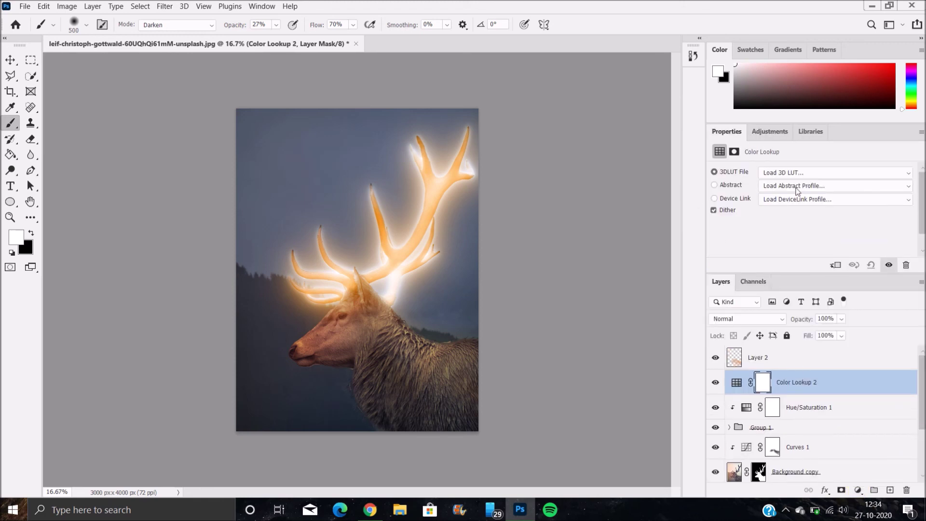
left_click(794, 172)
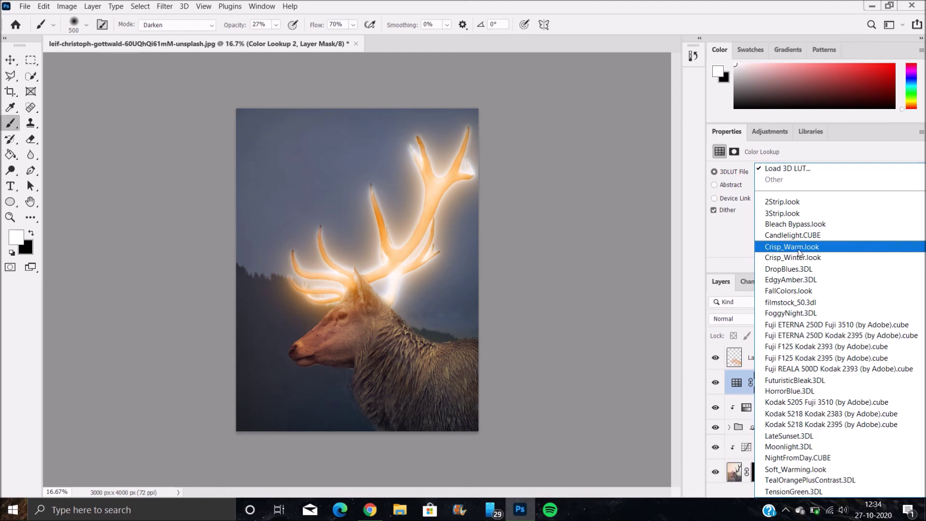
left_click(798, 248)
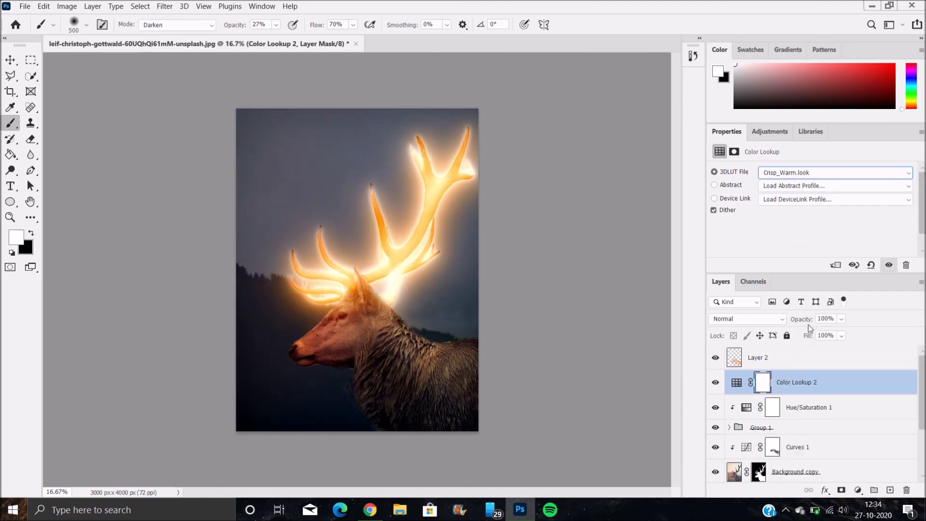
left_click_drag(806, 322, 803, 320)
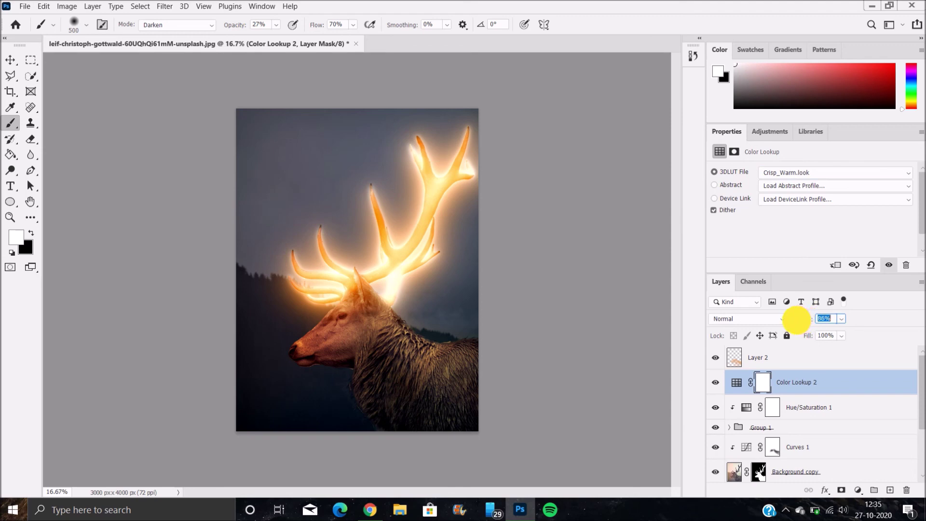
left_click_drag(790, 320, 793, 321)
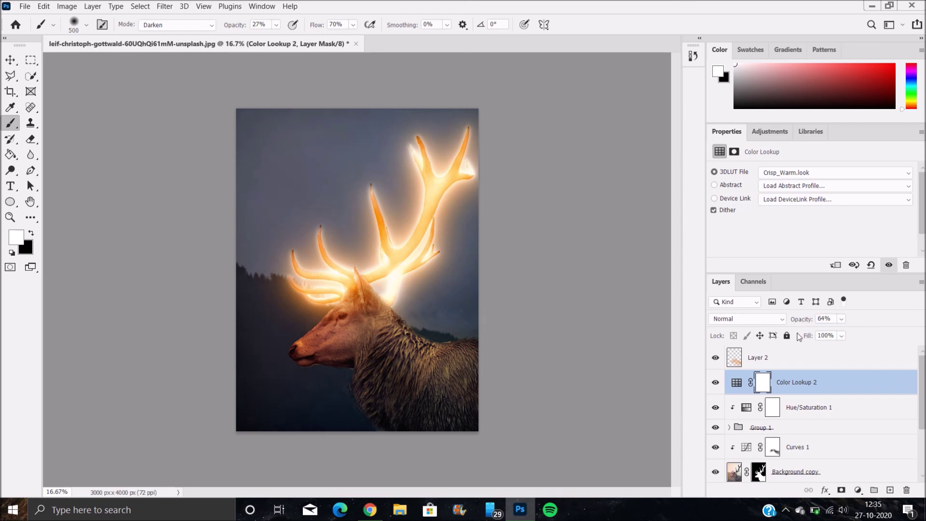
left_click_drag(800, 318, 795, 321)
- Paint more orange on Layer 2 over the deer's neck, chest and body, raising brush opacity to 39%
left_click(771, 356)
left_click(395, 353)
mouse_move(395, 354)
left_mouse_down()
mouse_move(399, 376)
mouse_move(384, 358)
mouse_move(426, 407)
mouse_move(417, 379)
mouse_move(449, 408)
mouse_move(453, 358)
mouse_move(480, 350)
mouse_move(477, 425)
mouse_move(454, 384)
left_mouse_up()
mouse_move(374, 366)
left_mouse_down()
mouse_move(368, 407)
mouse_move(378, 415)
left_mouse_up()
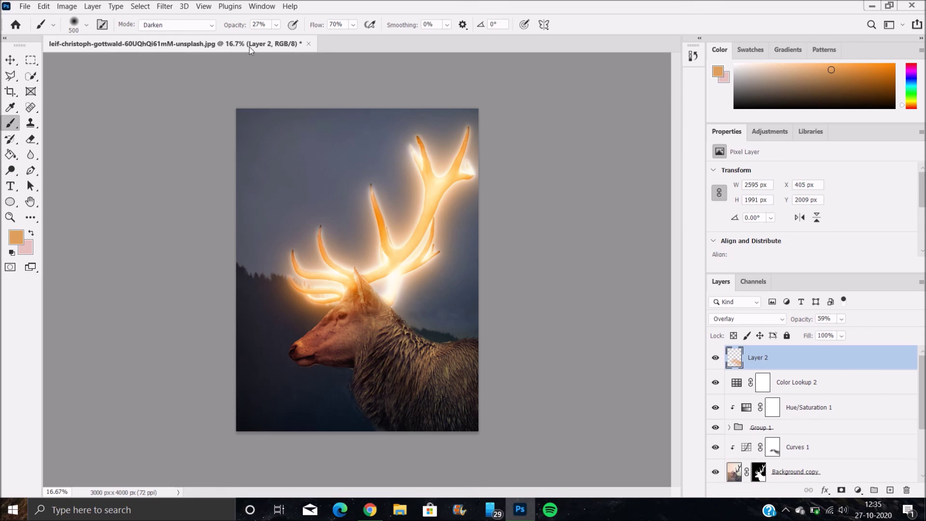
left_click_drag(237, 25, 258, 35)
mouse_move(393, 373)
left_mouse_down()
mouse_move(368, 387)
mouse_move(386, 424)
left_mouse_up()
mouse_move(399, 351)
left_mouse_down()
mouse_move(428, 353)
mouse_move(473, 427)
left_mouse_up()
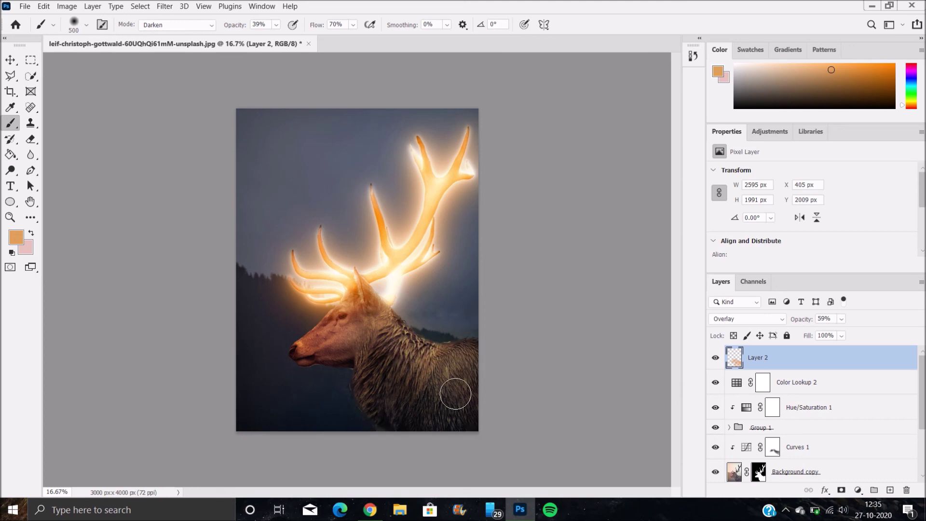